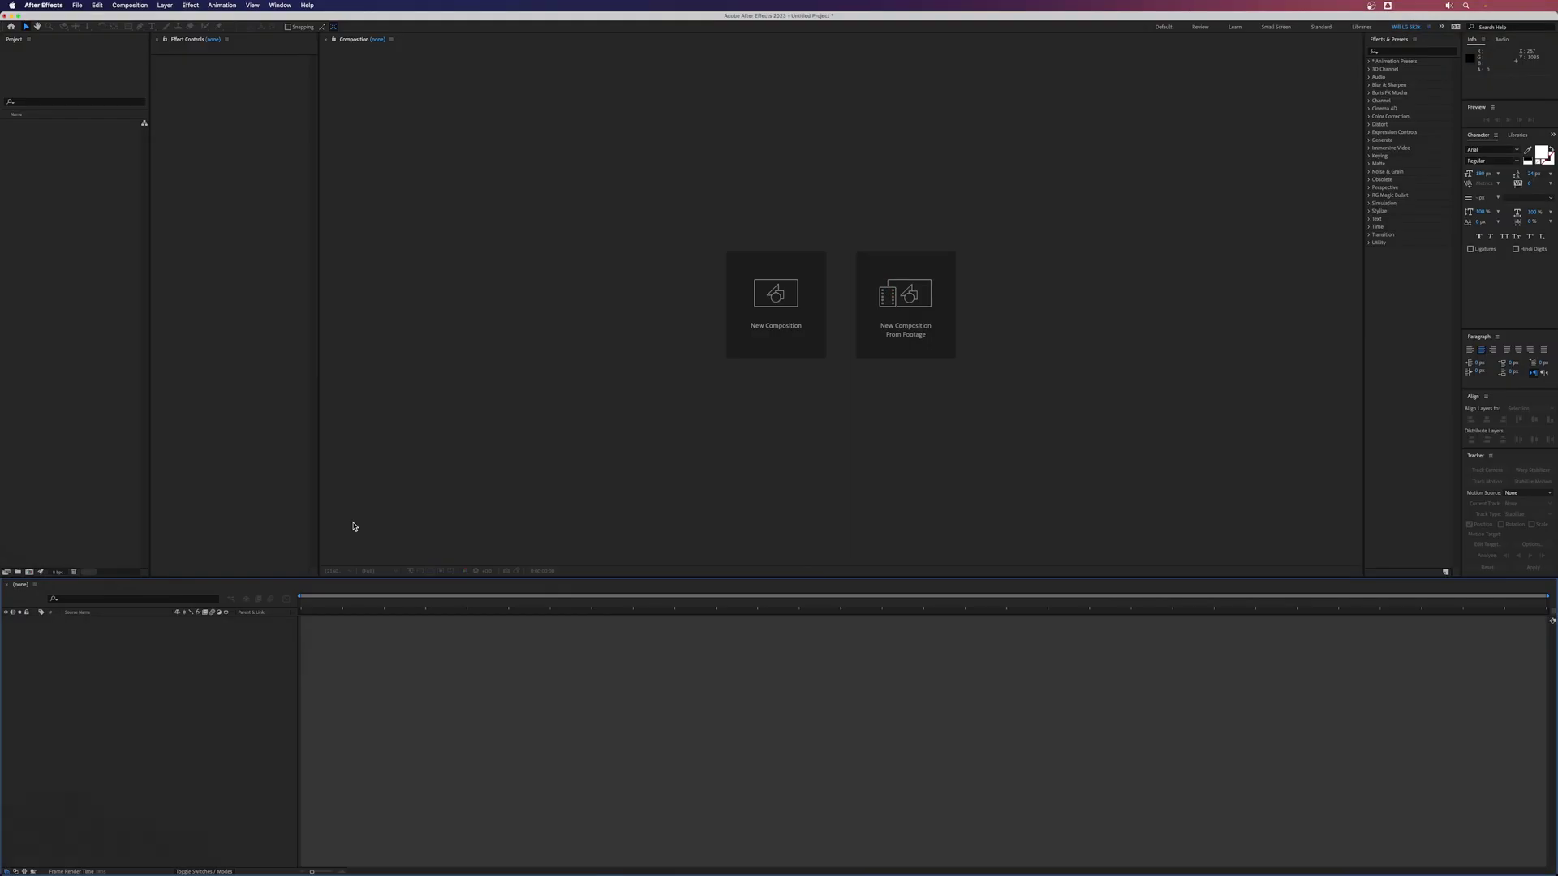
- Create a 1920x1080 HD comp and add white 'THIS PROJECT' text centred in the frame
left_click(766, 333)
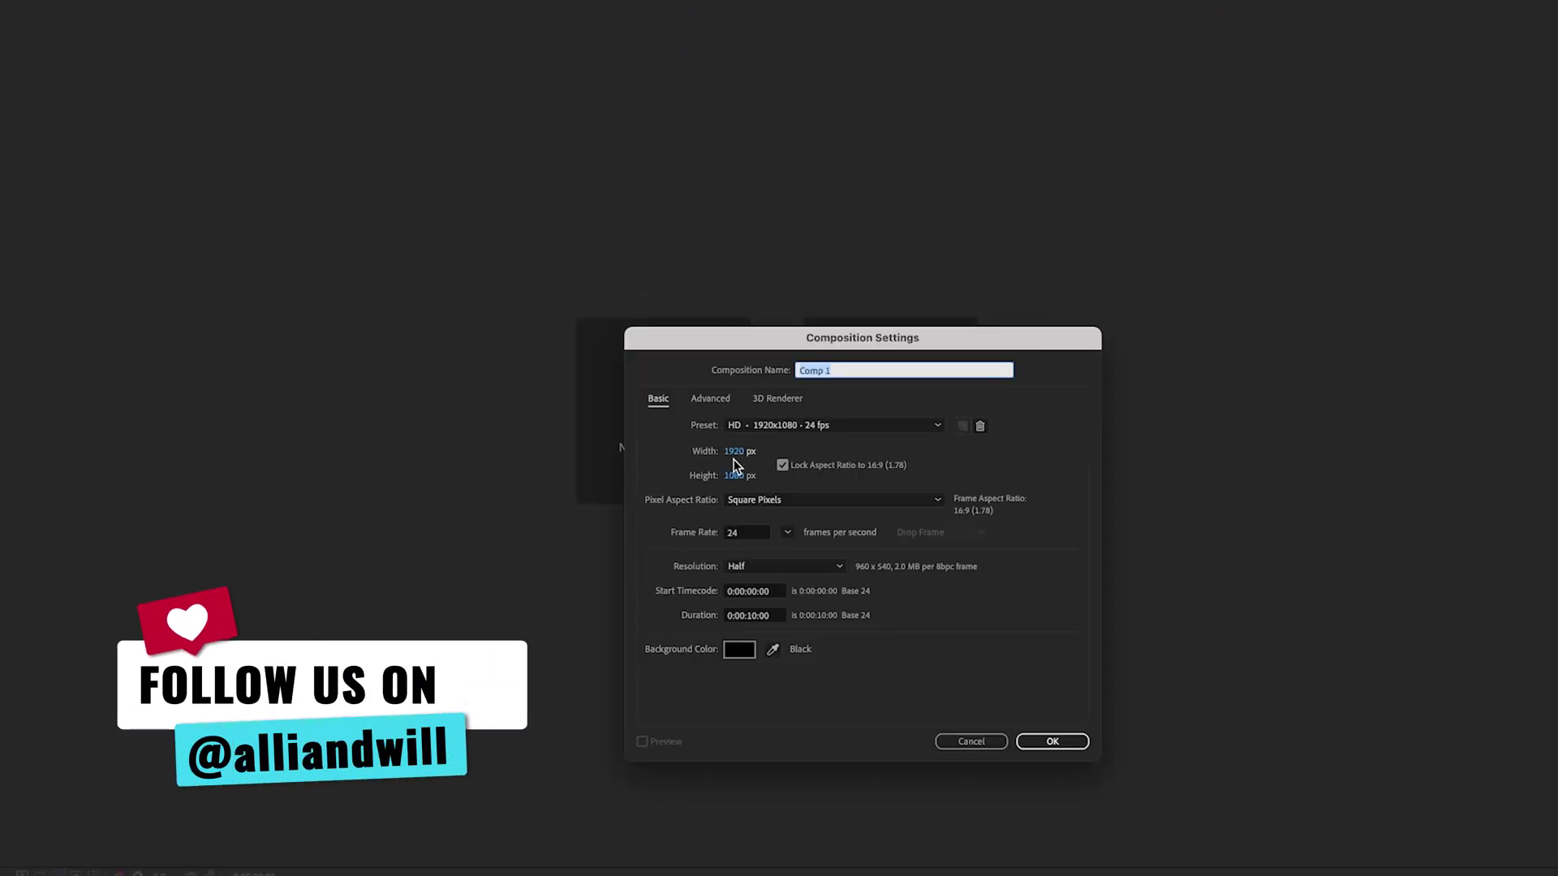
left_click(1052, 741)
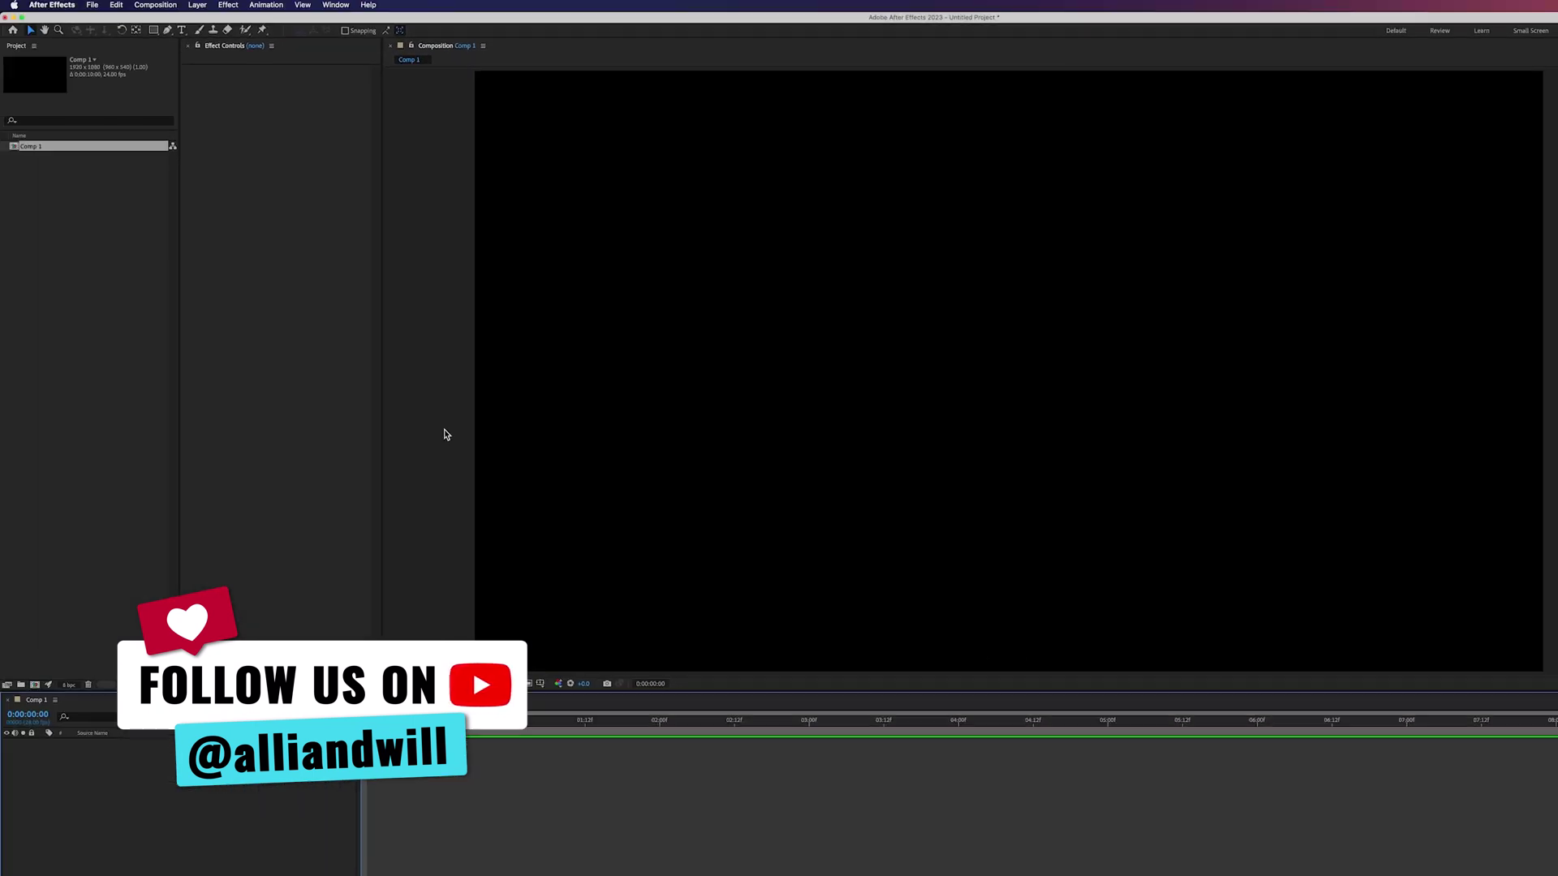
left_click(181, 30)
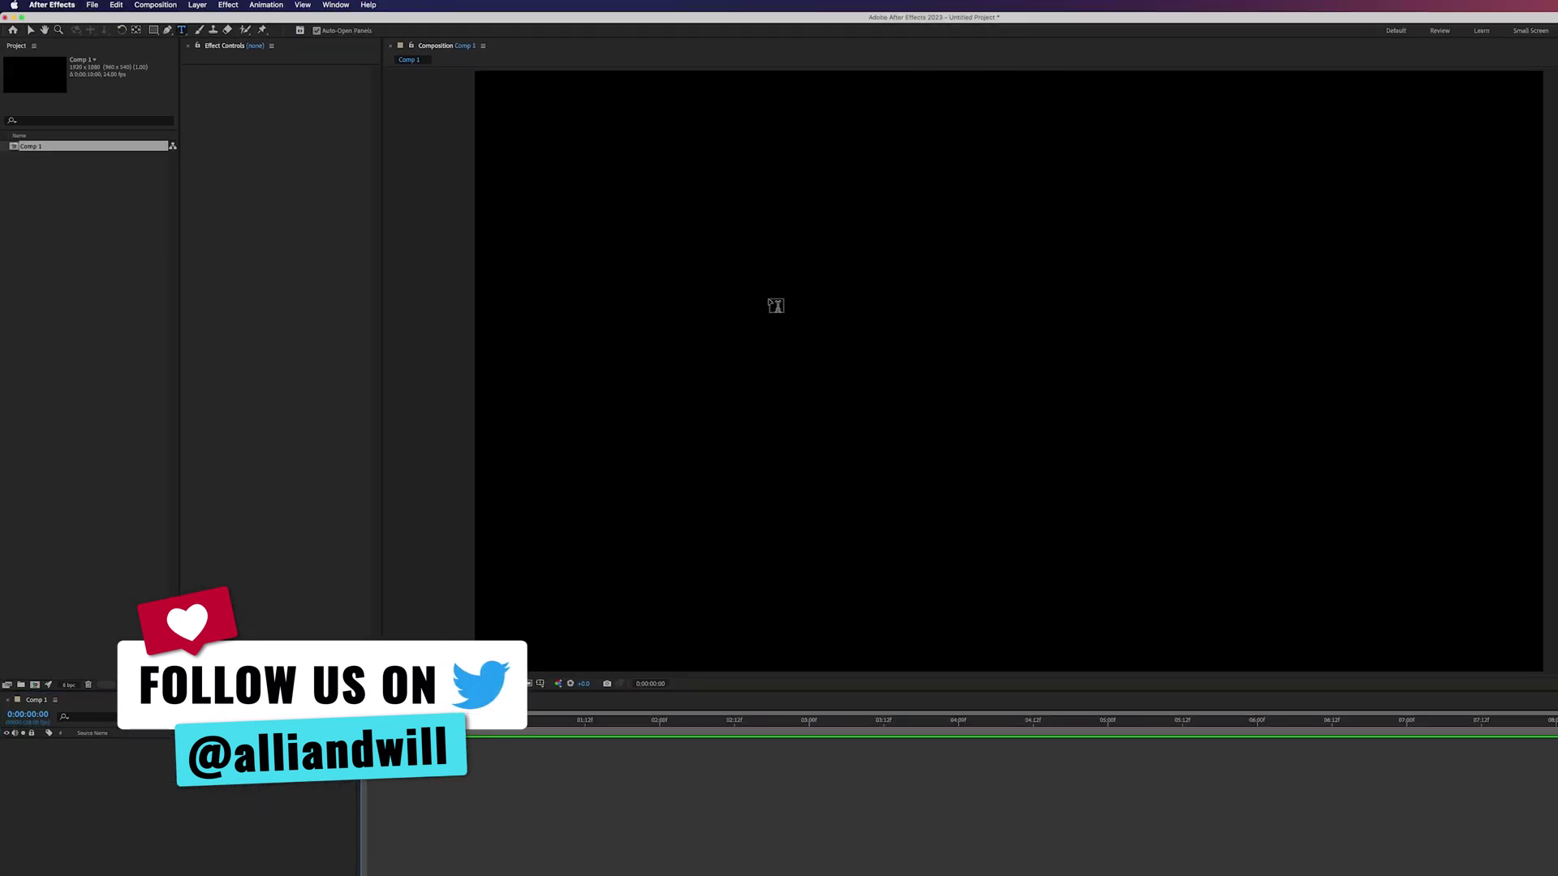
left_click(768, 297)
type("THIS PROJECT")
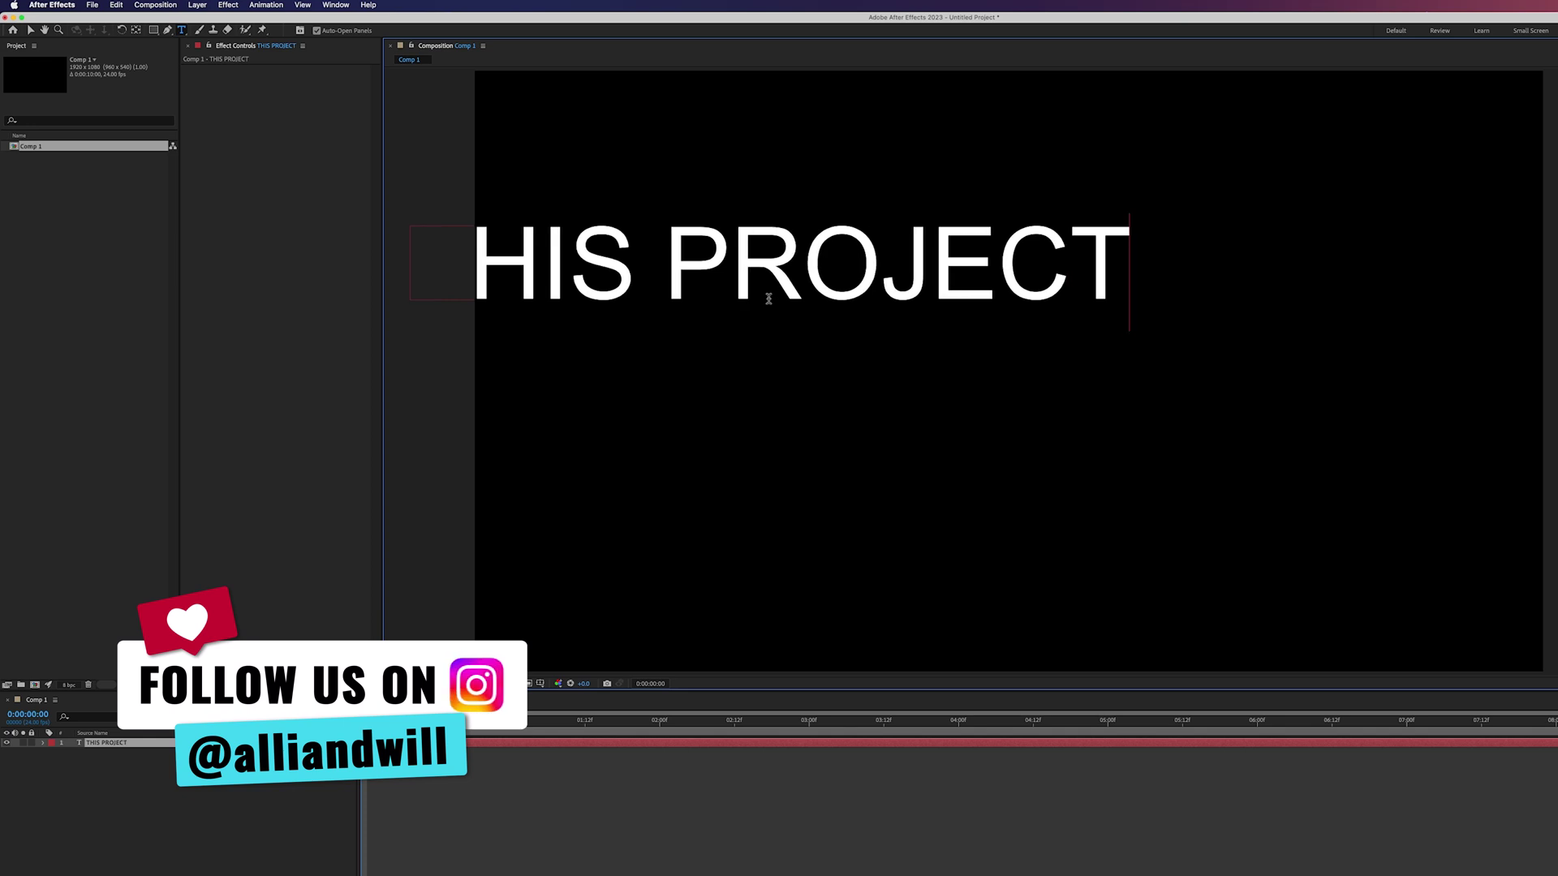
key("Escape")
key("super+Home")
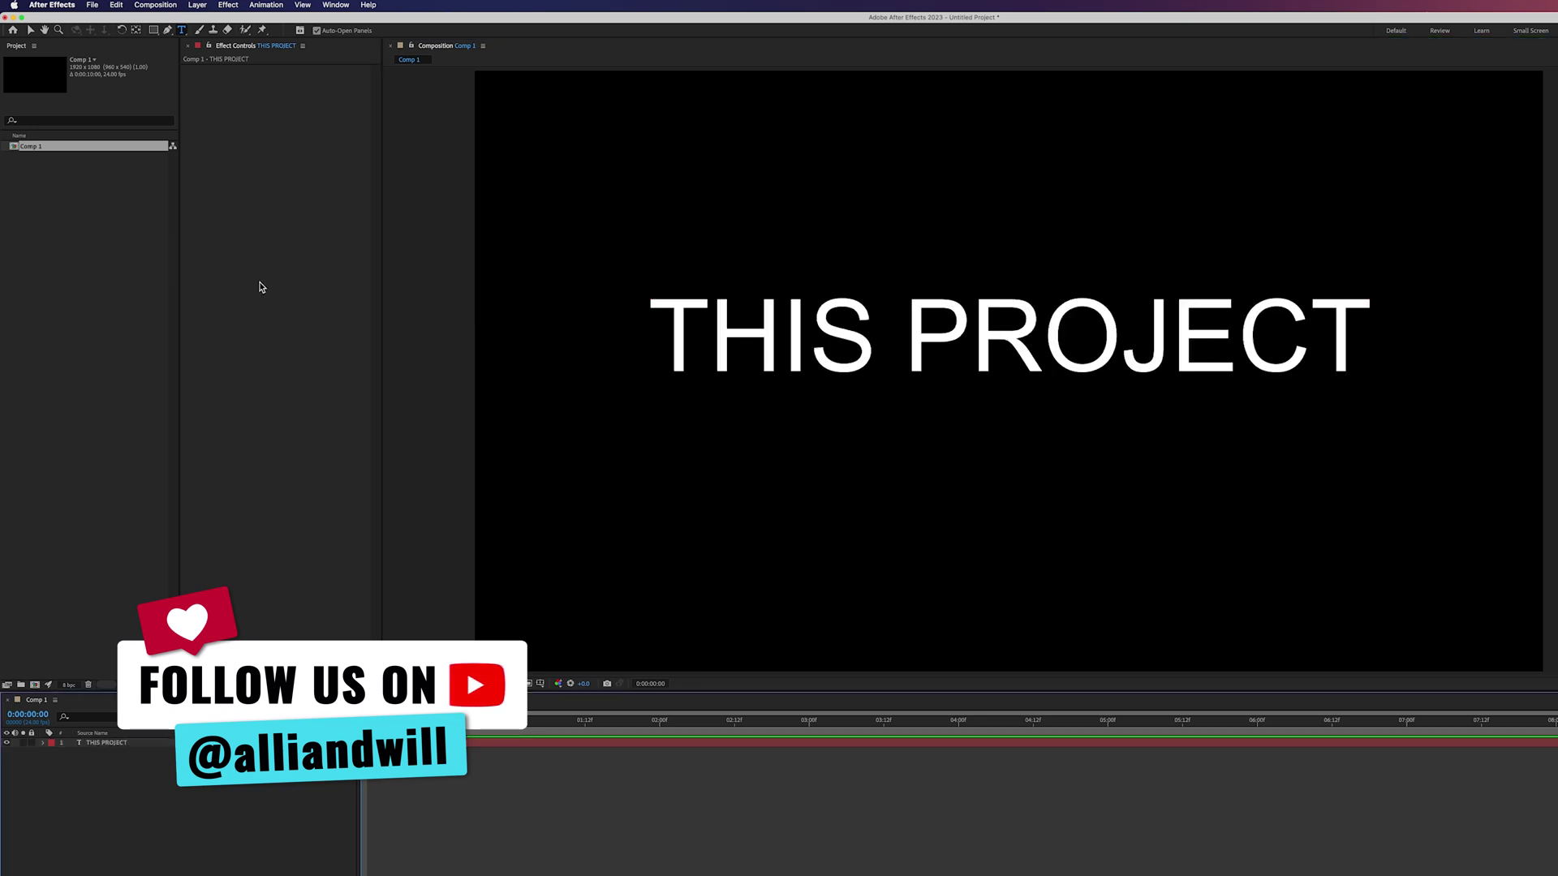
- Add a teal rectangle shape layer, shrink it into a bar, and place it below the title
double_click(153, 30)
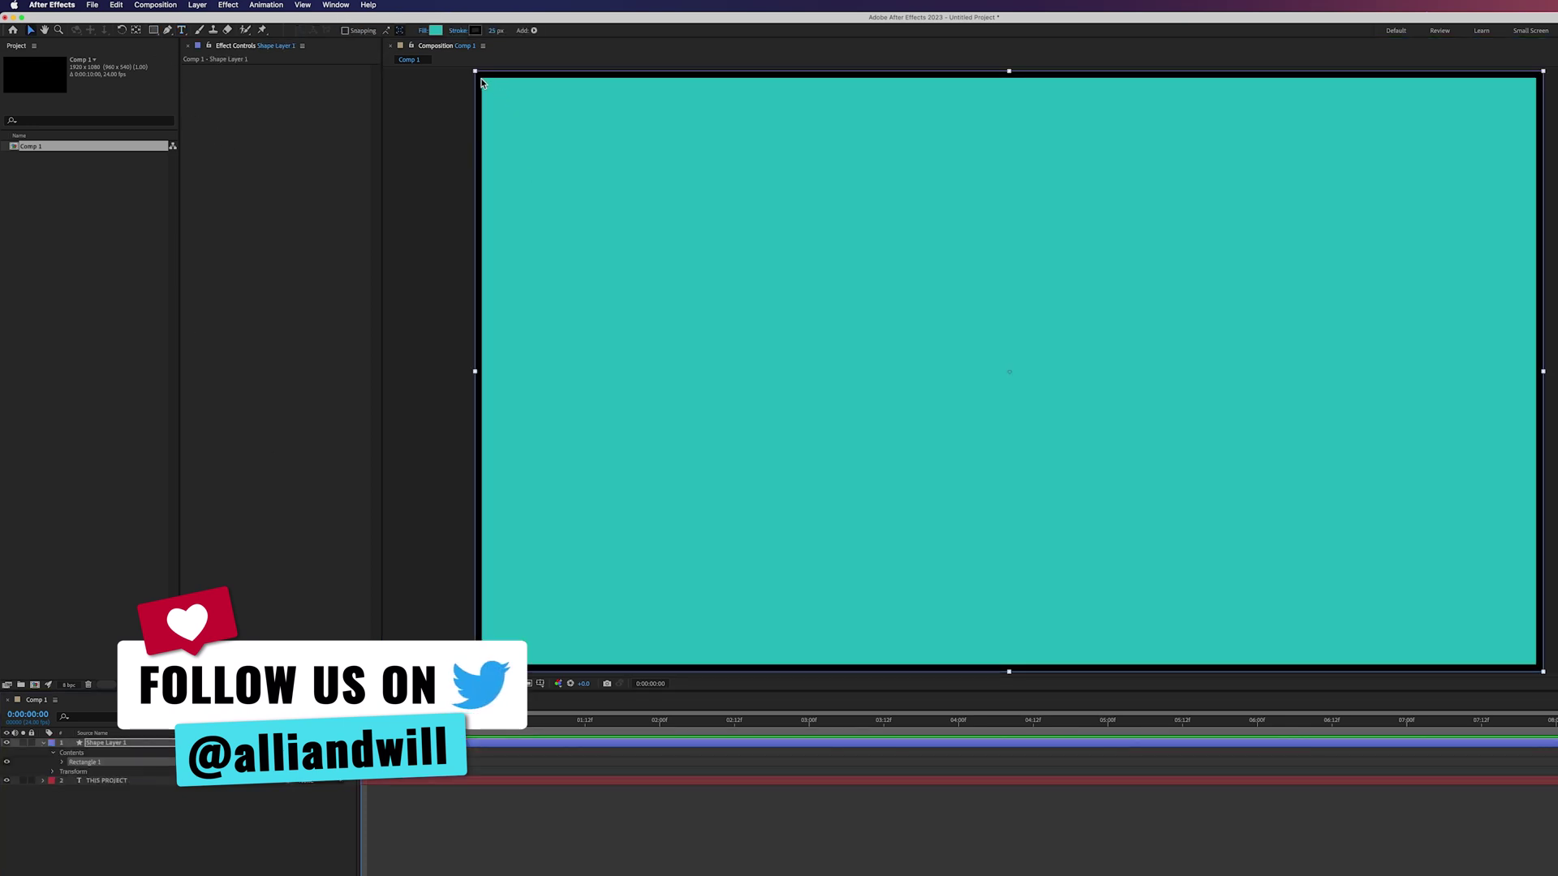
left_click_drag(476, 76, 738, 323)
left_click_drag(987, 348, 987, 434)
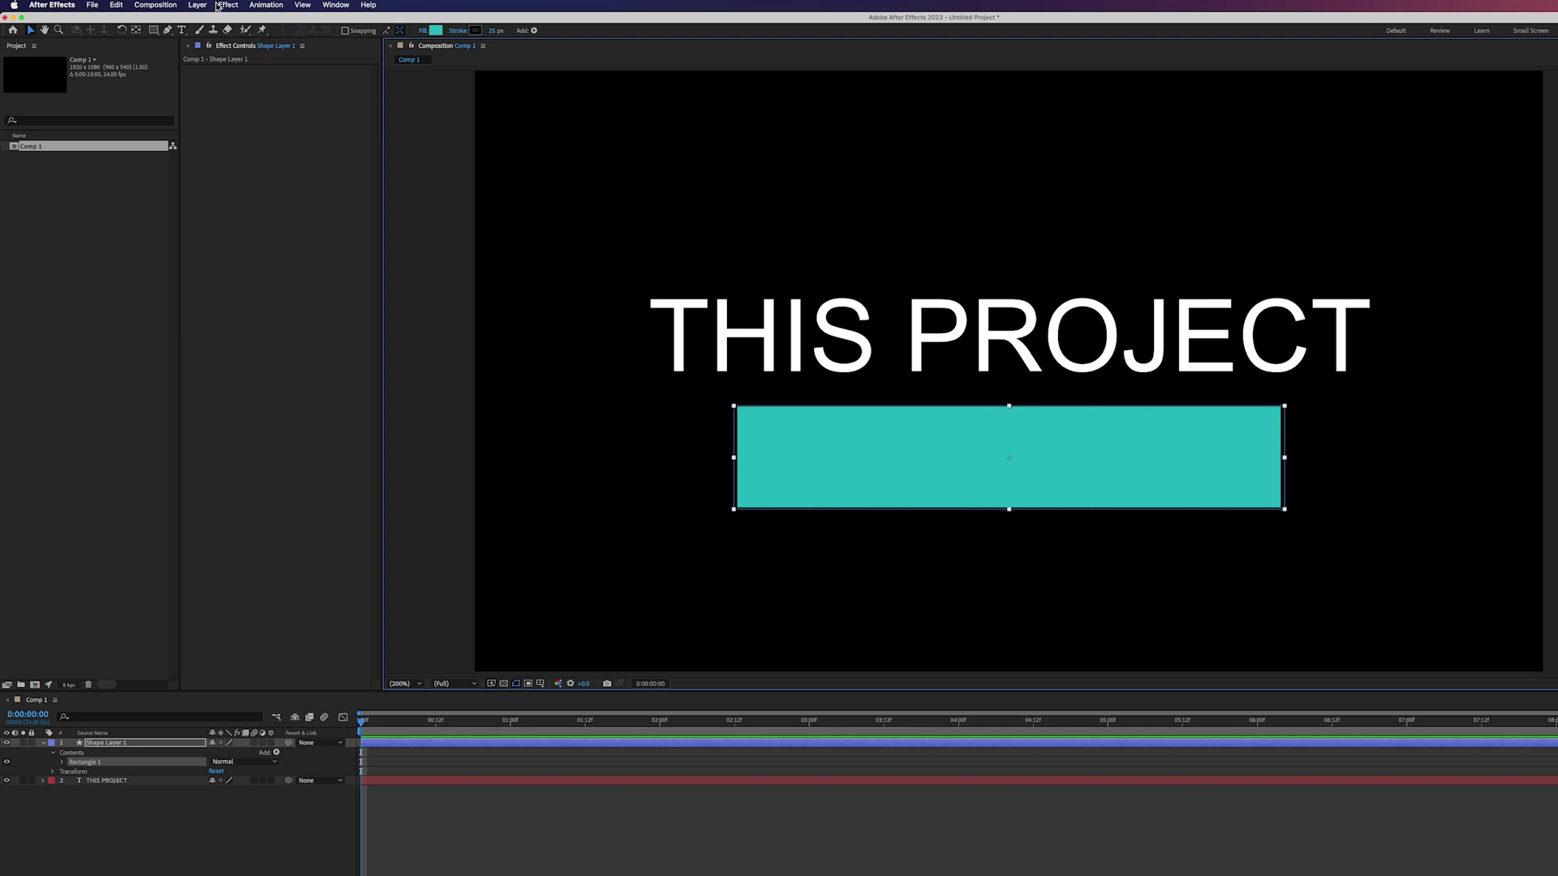
left_click(162, 5)
left_click(58, 2)
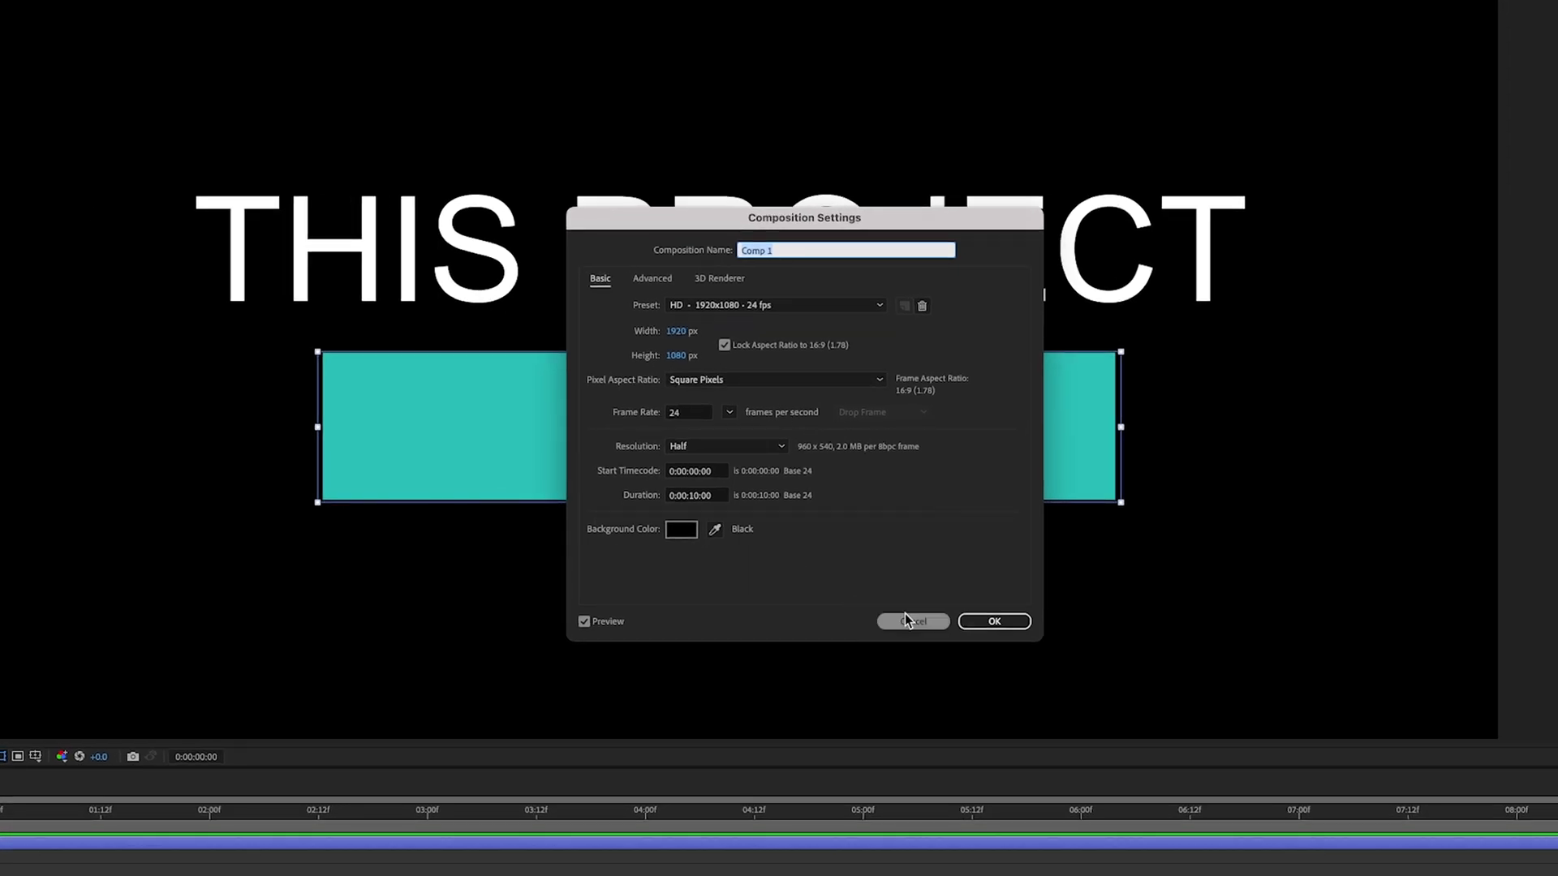
left_click(910, 621)
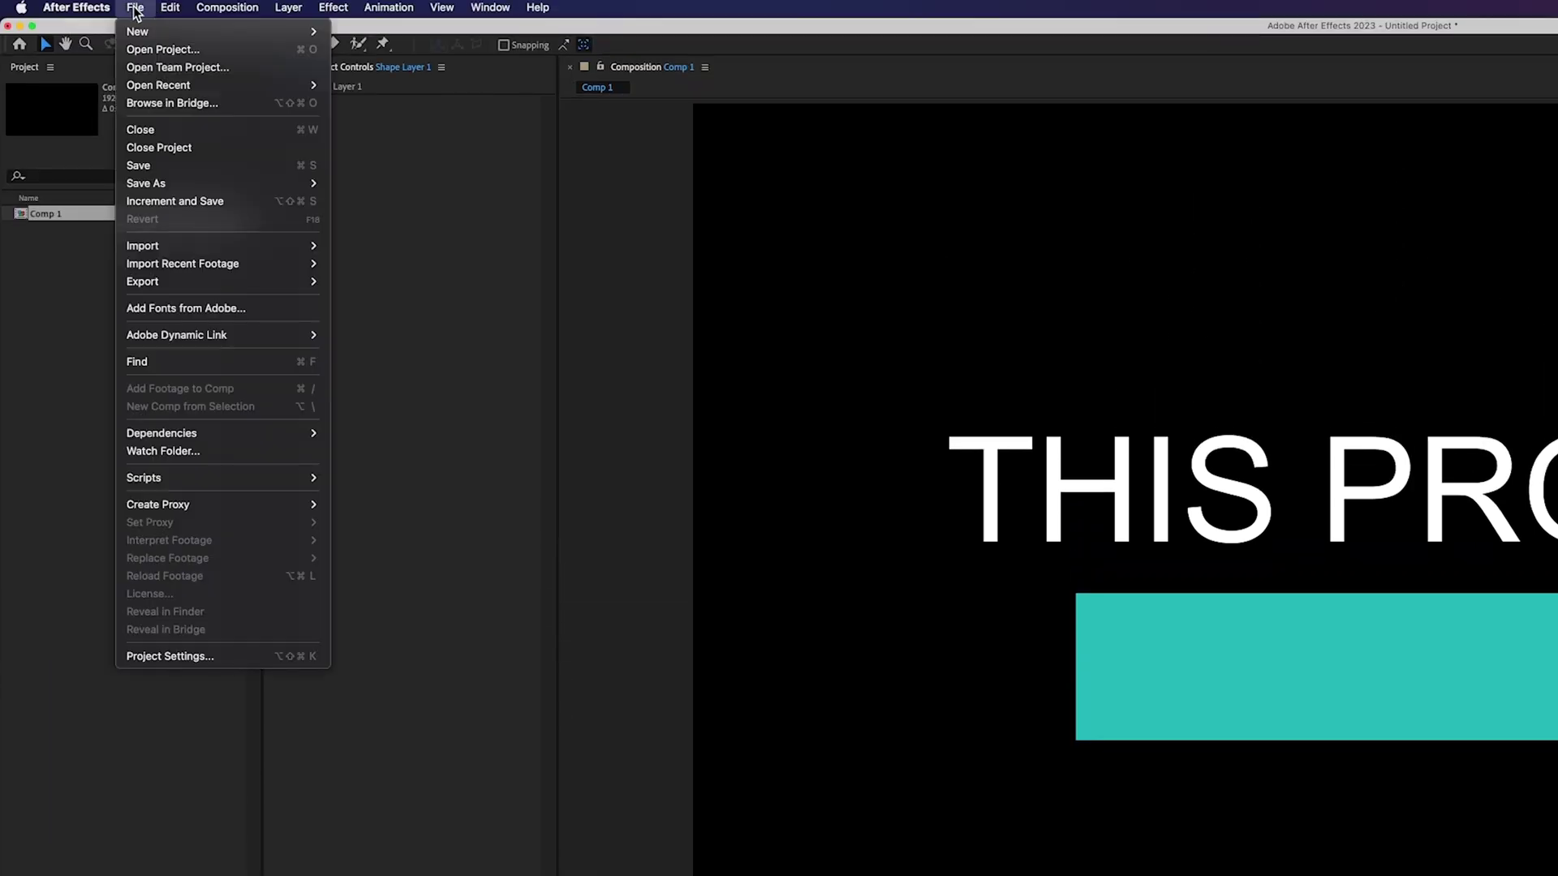
- Run the Scale Composition.jsx script with New Comp Width set to 3840
mouse_move(168, 476)
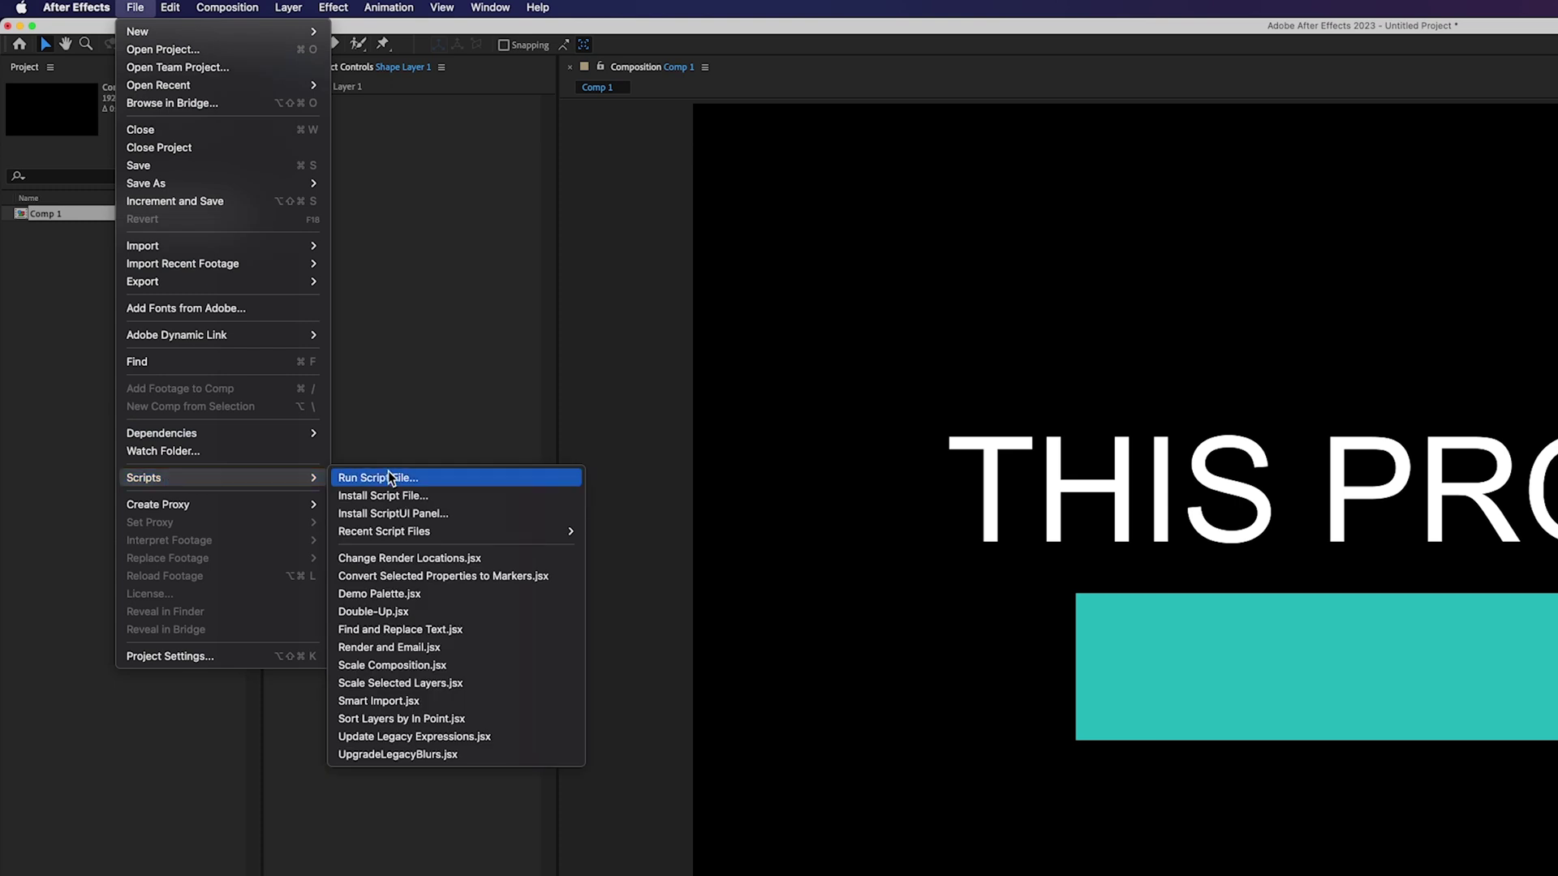
left_click(411, 665)
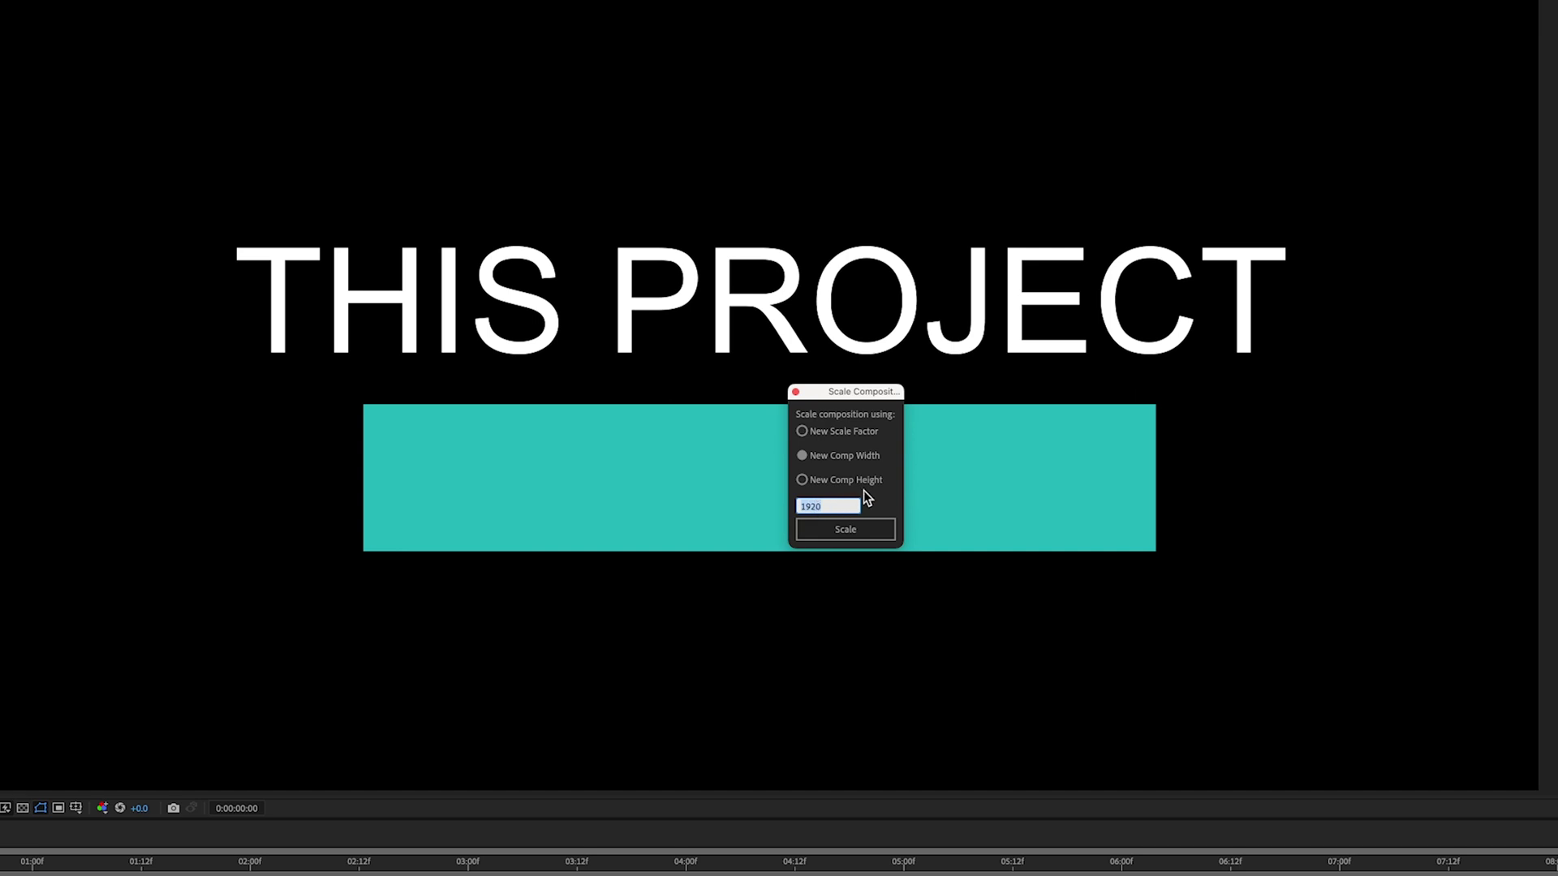
type("3840")
left_click(821, 484)
left_click(762, 551)
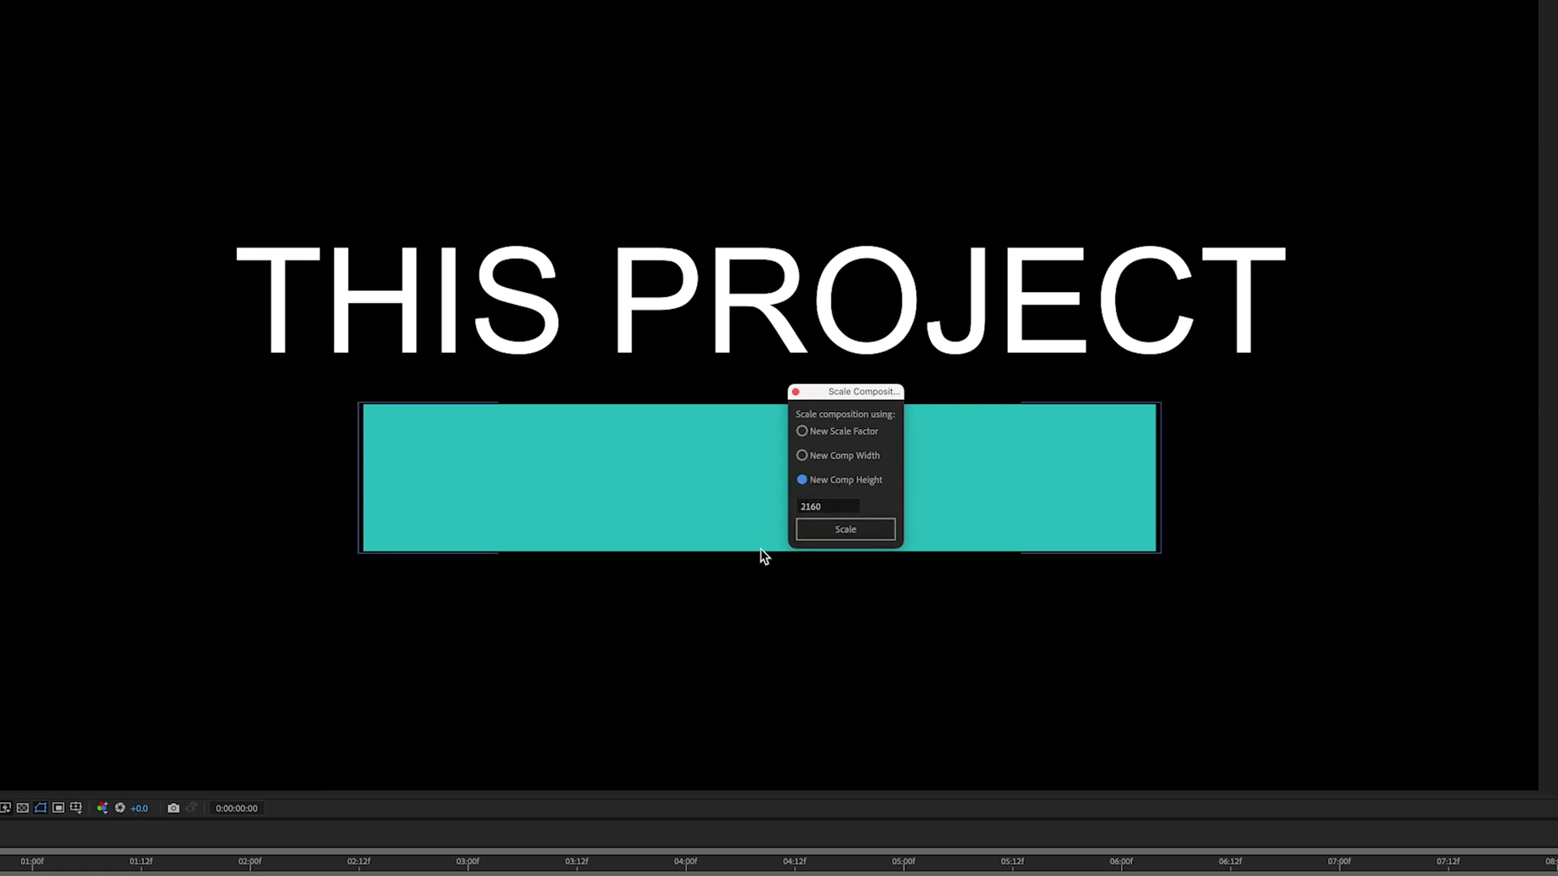
left_click(847, 454)
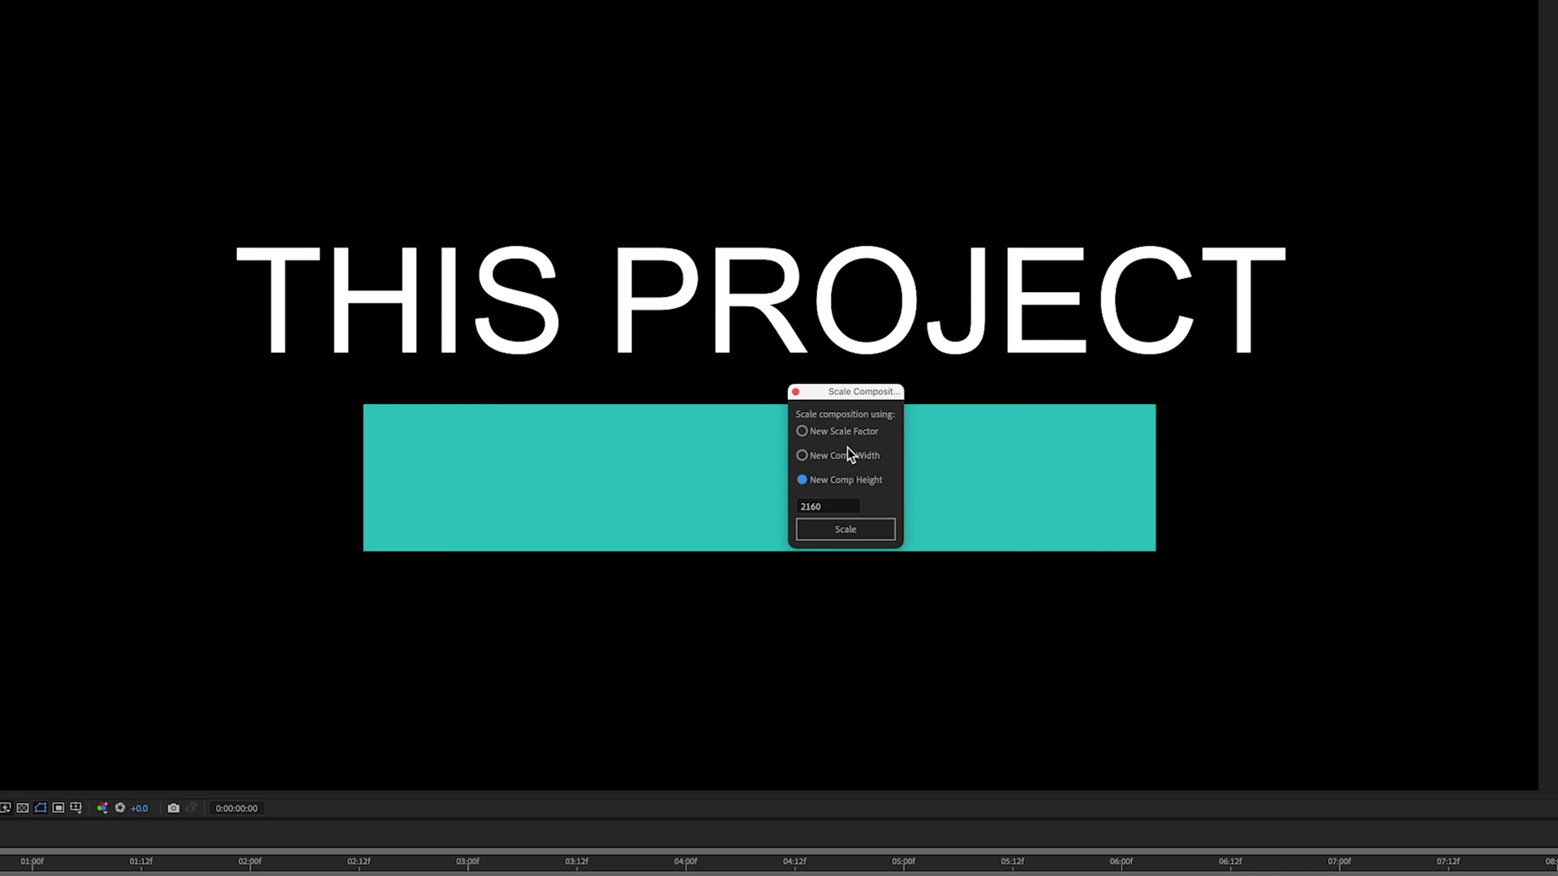
left_click(856, 533)
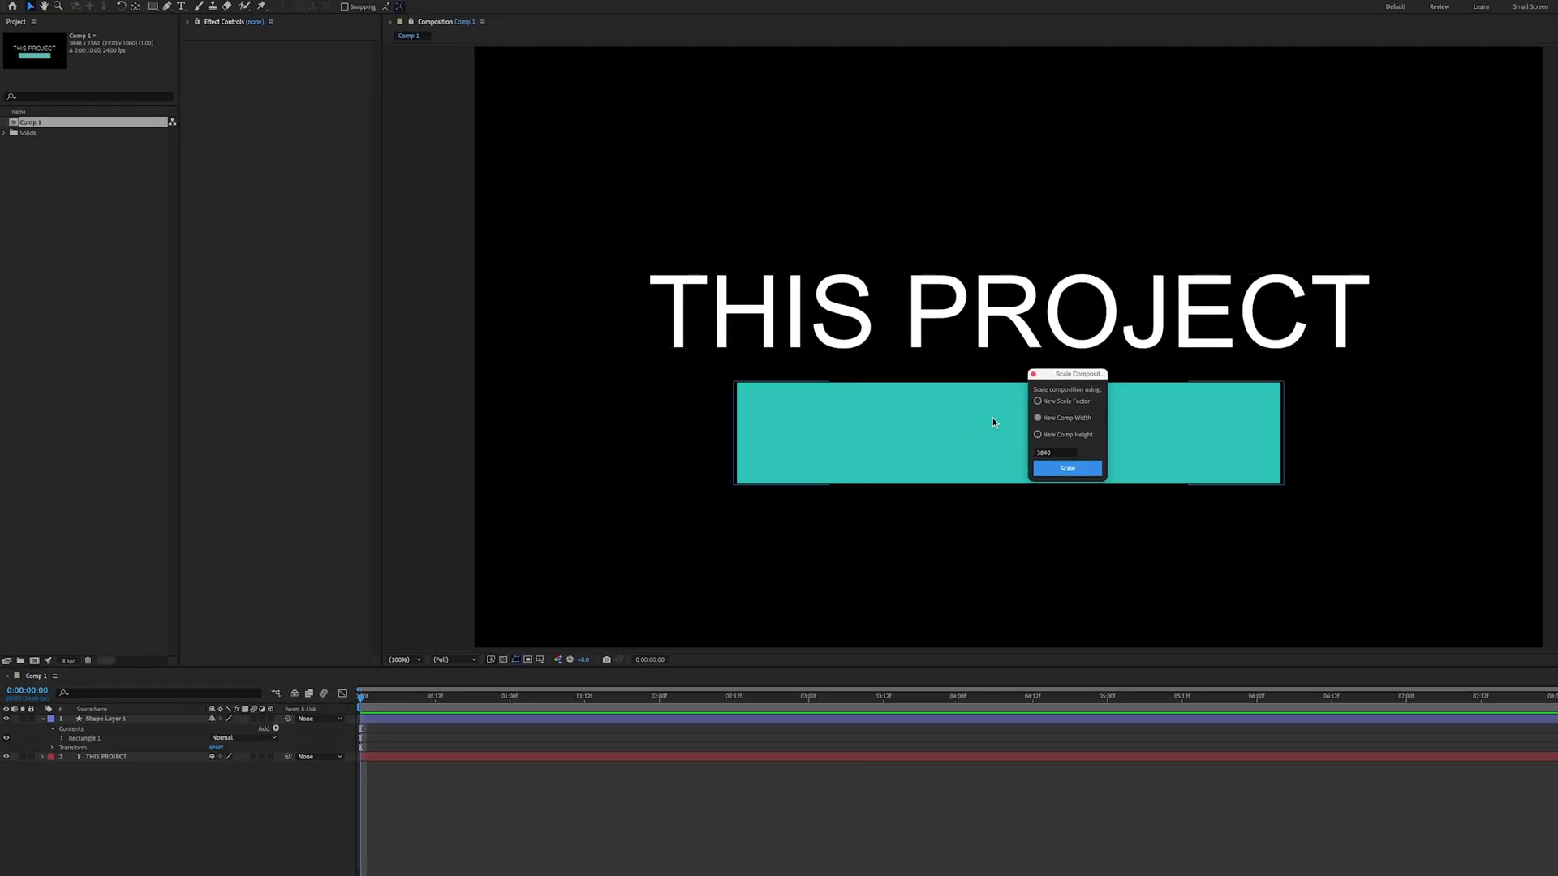
- Close the Scale Composition dialog and select the THIS PROJECT text layer
left_click(1033, 374)
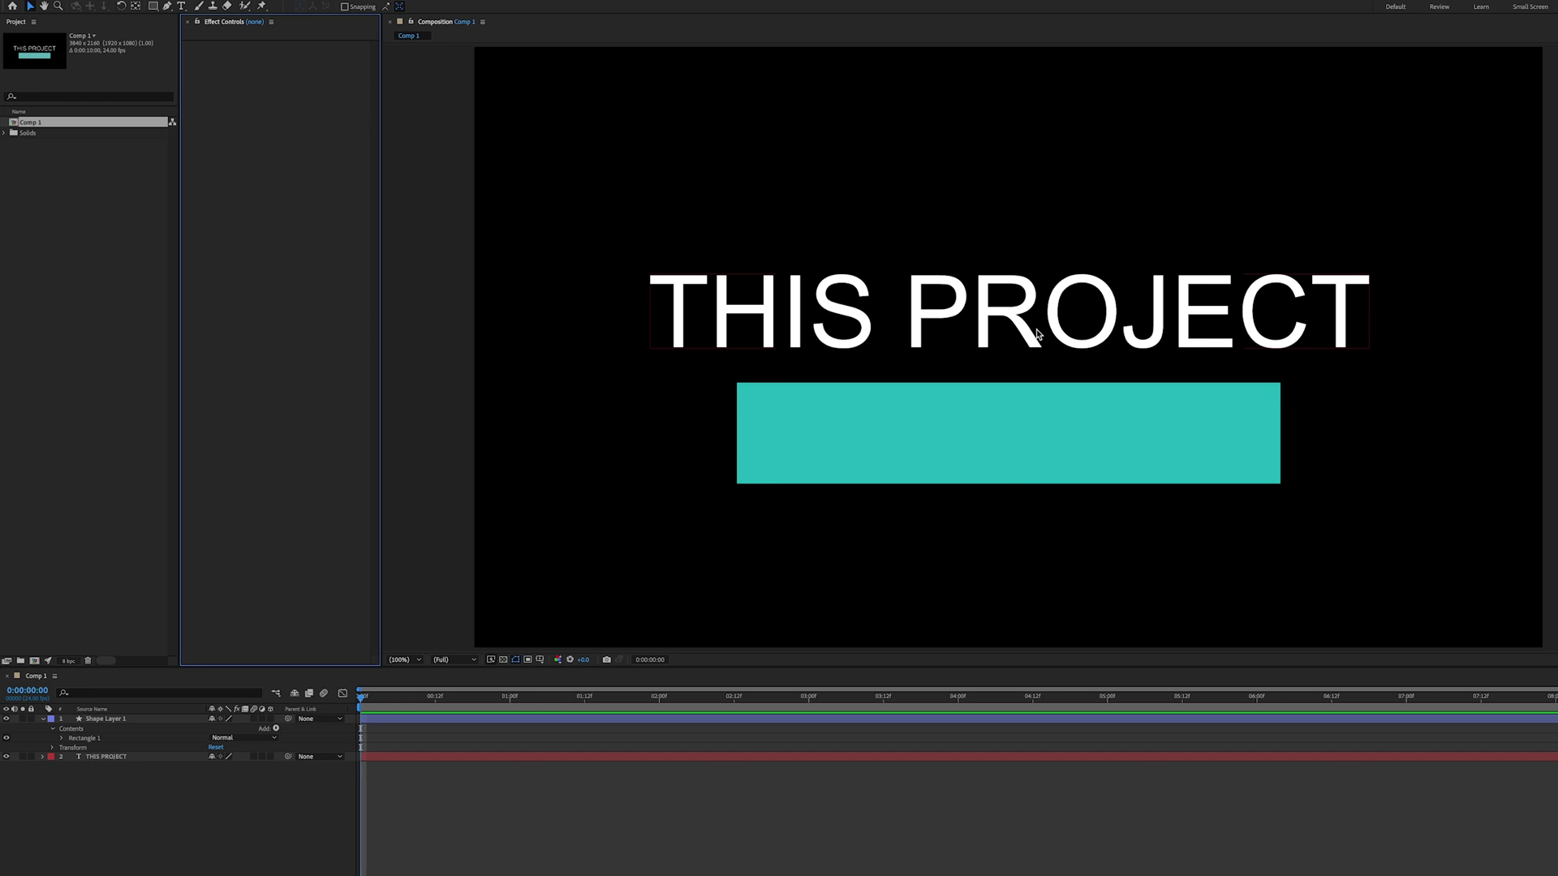
left_click(897, 304)
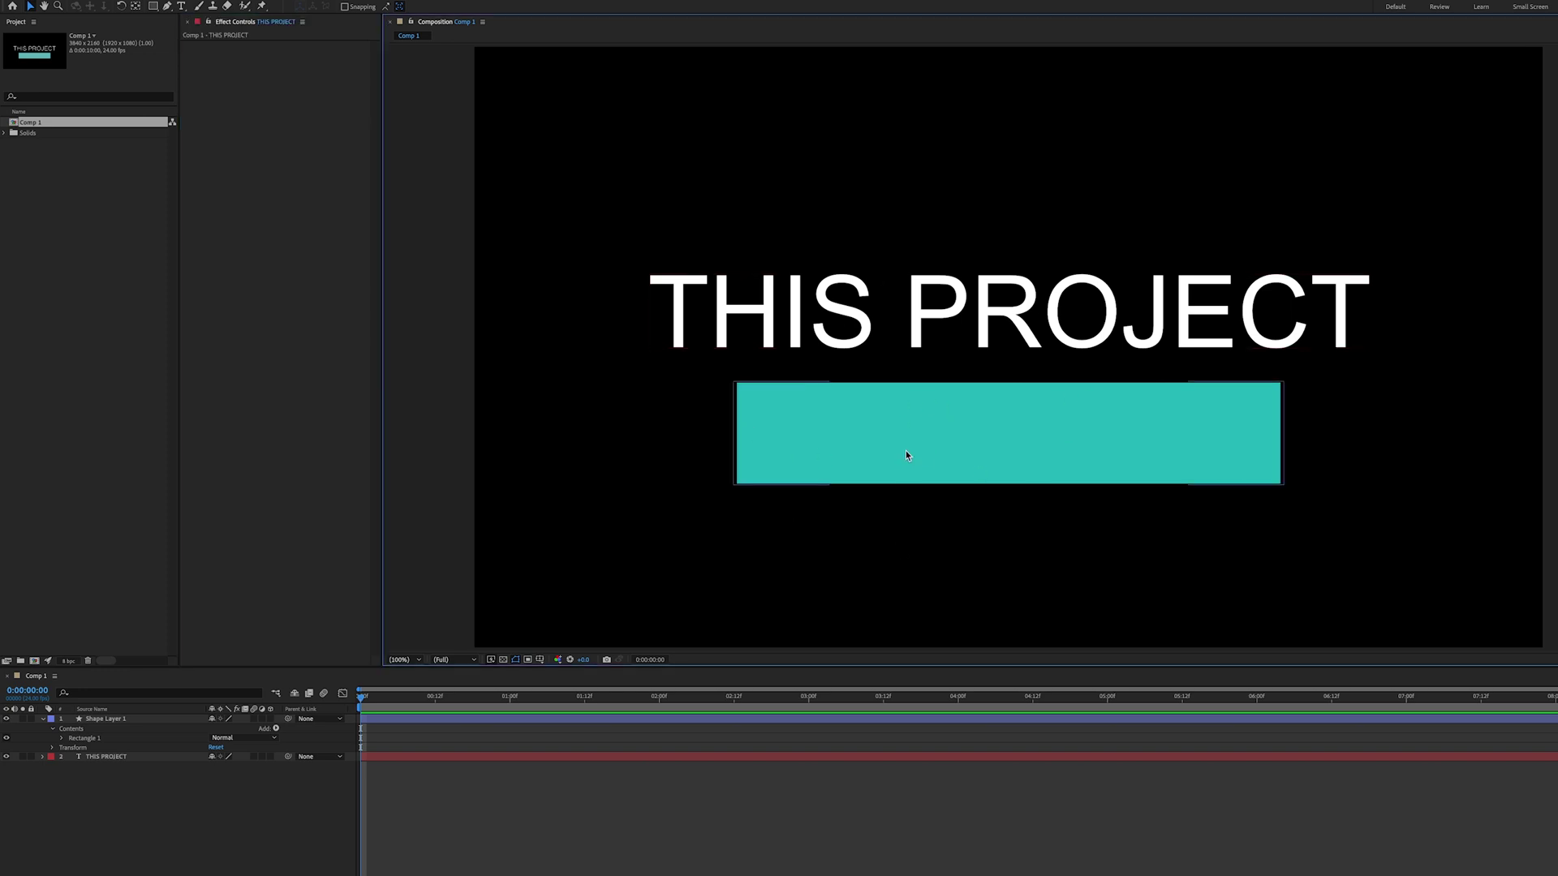
left_click(149, 757)
- Reveal the THIS PROJECT layer's Scale property and drag to enlarge the text
key("s")
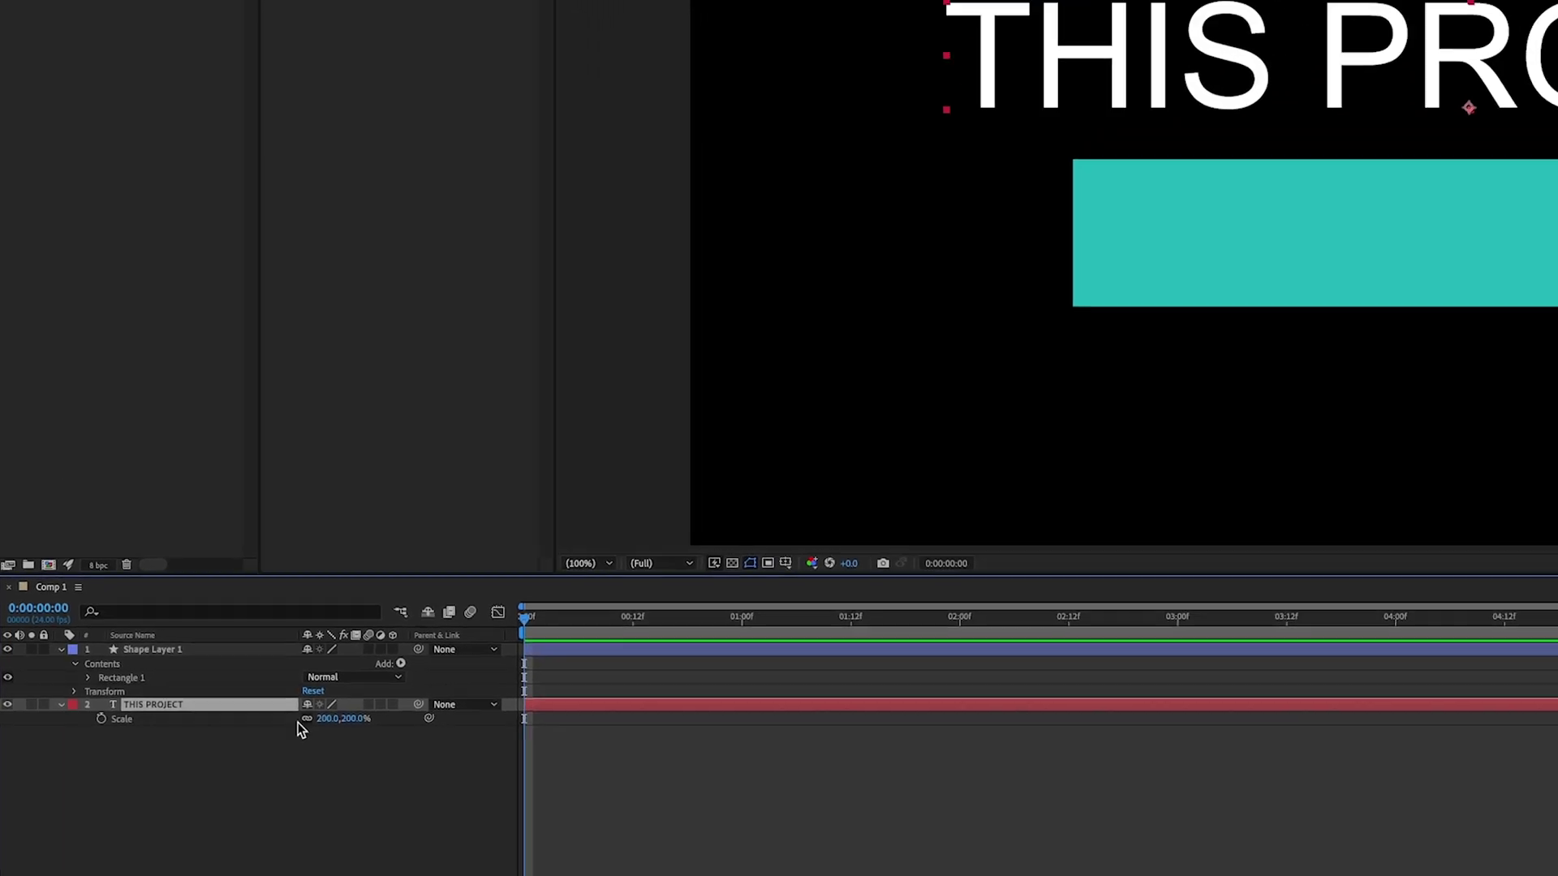
left_click_drag(328, 719, 499, 705)
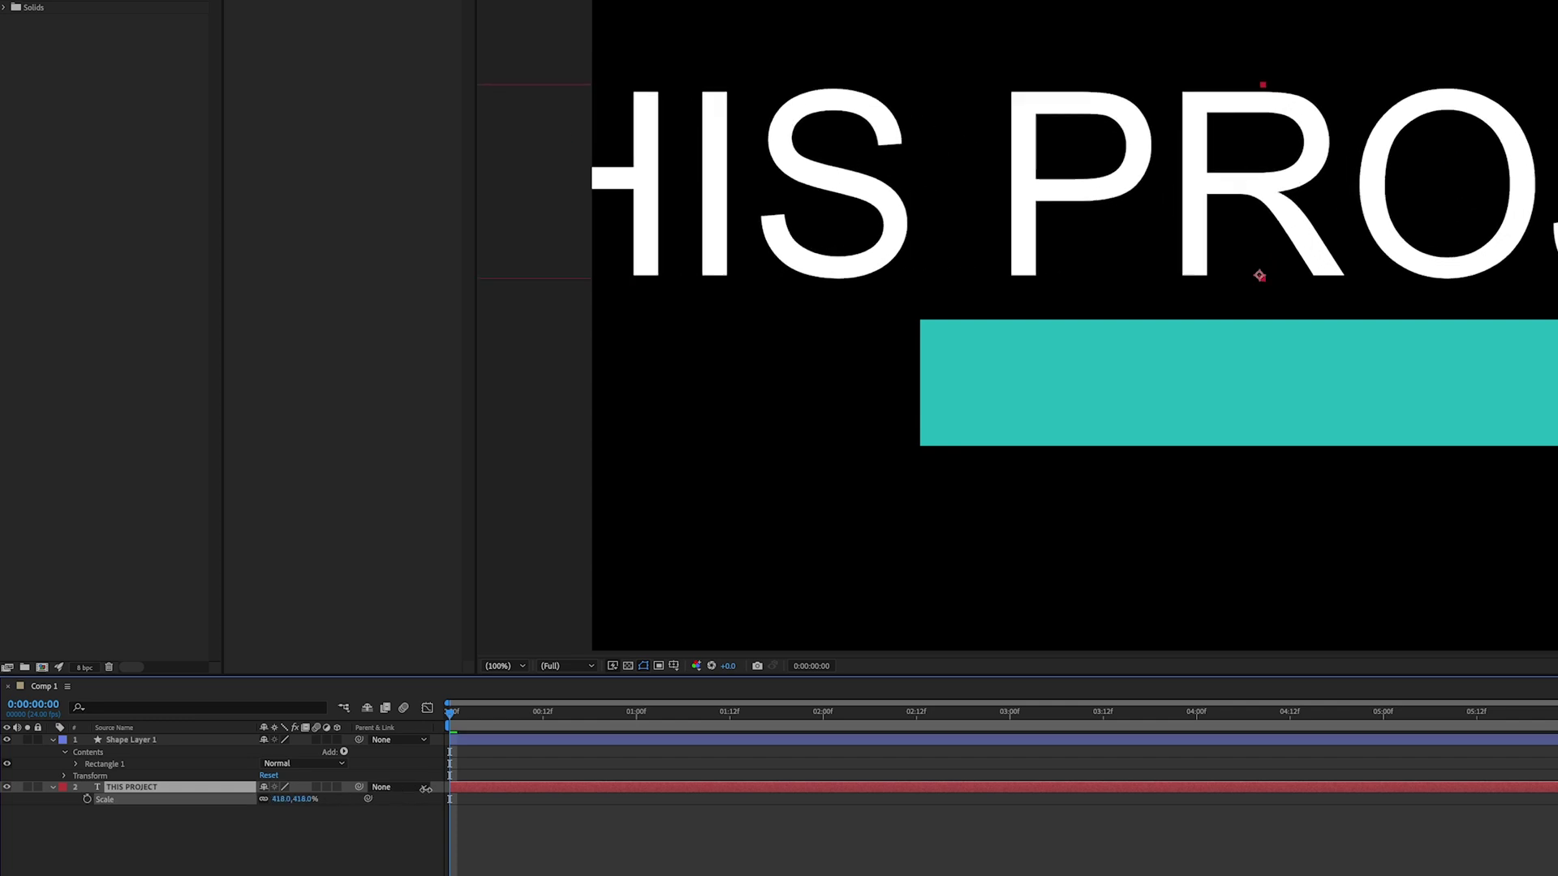
left_click_drag(426, 789, 820, 800)
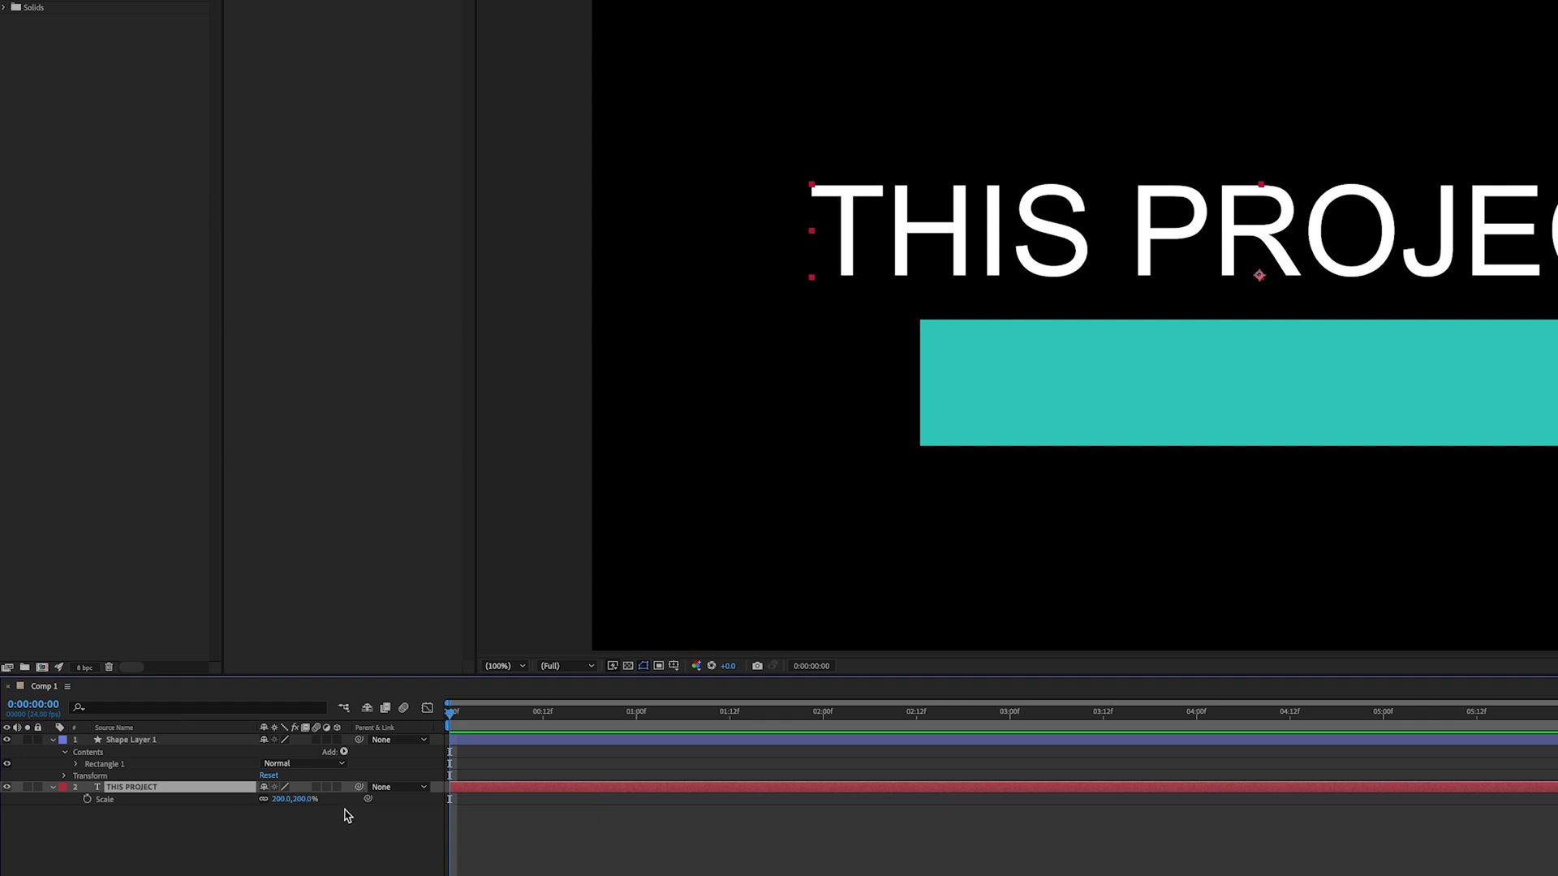
- Set the text layer's Scale to 100% and raise its font size in the Character panel
left_click(283, 802)
left_click(283, 800)
type("100")
key("Return")
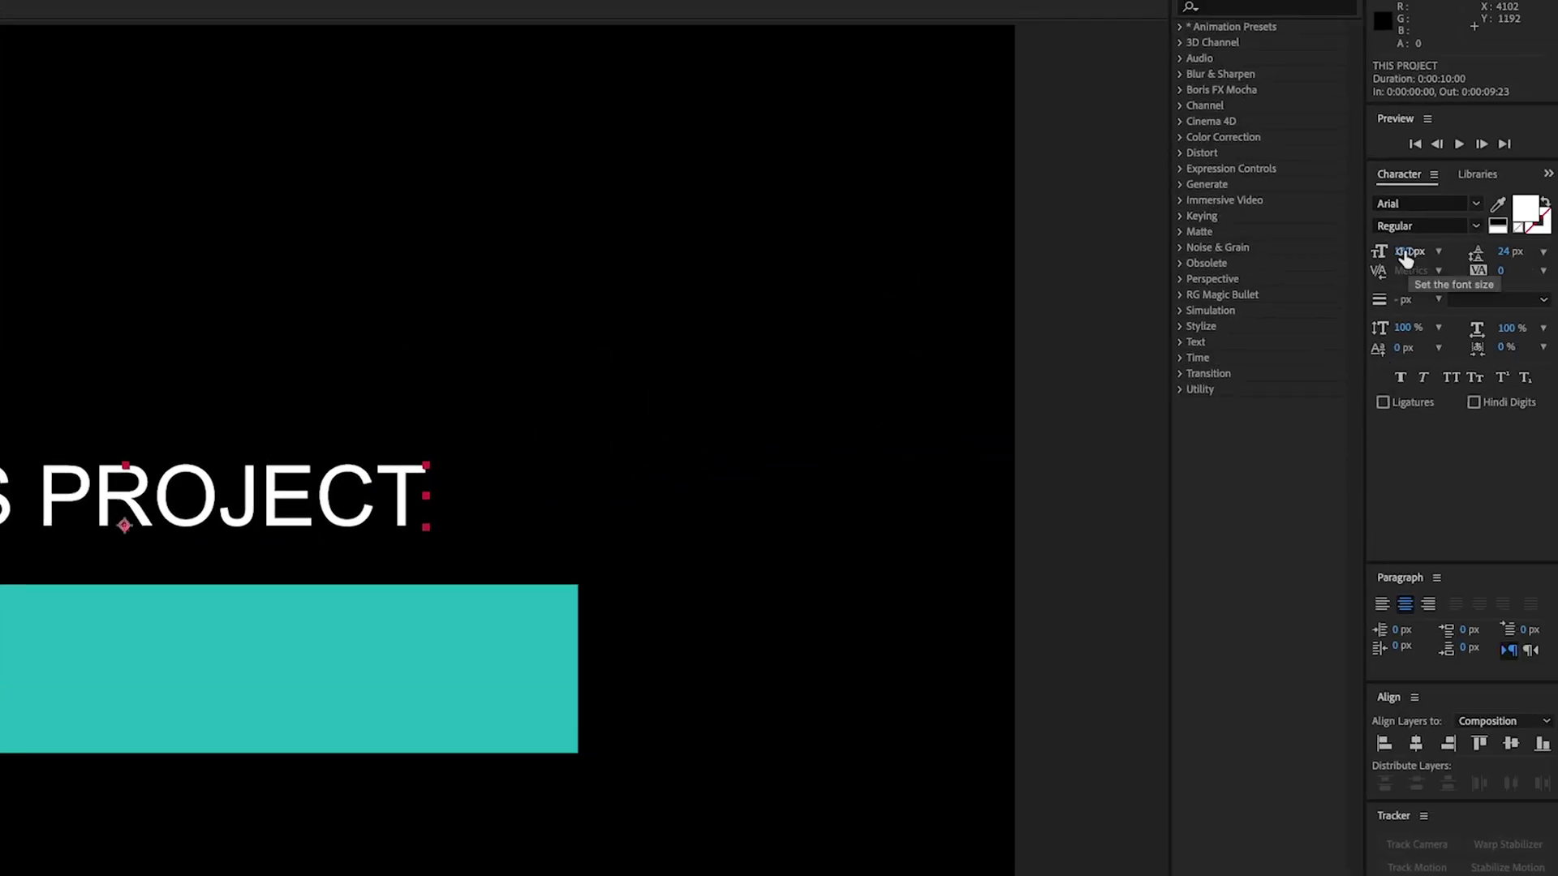
left_click(1415, 254)
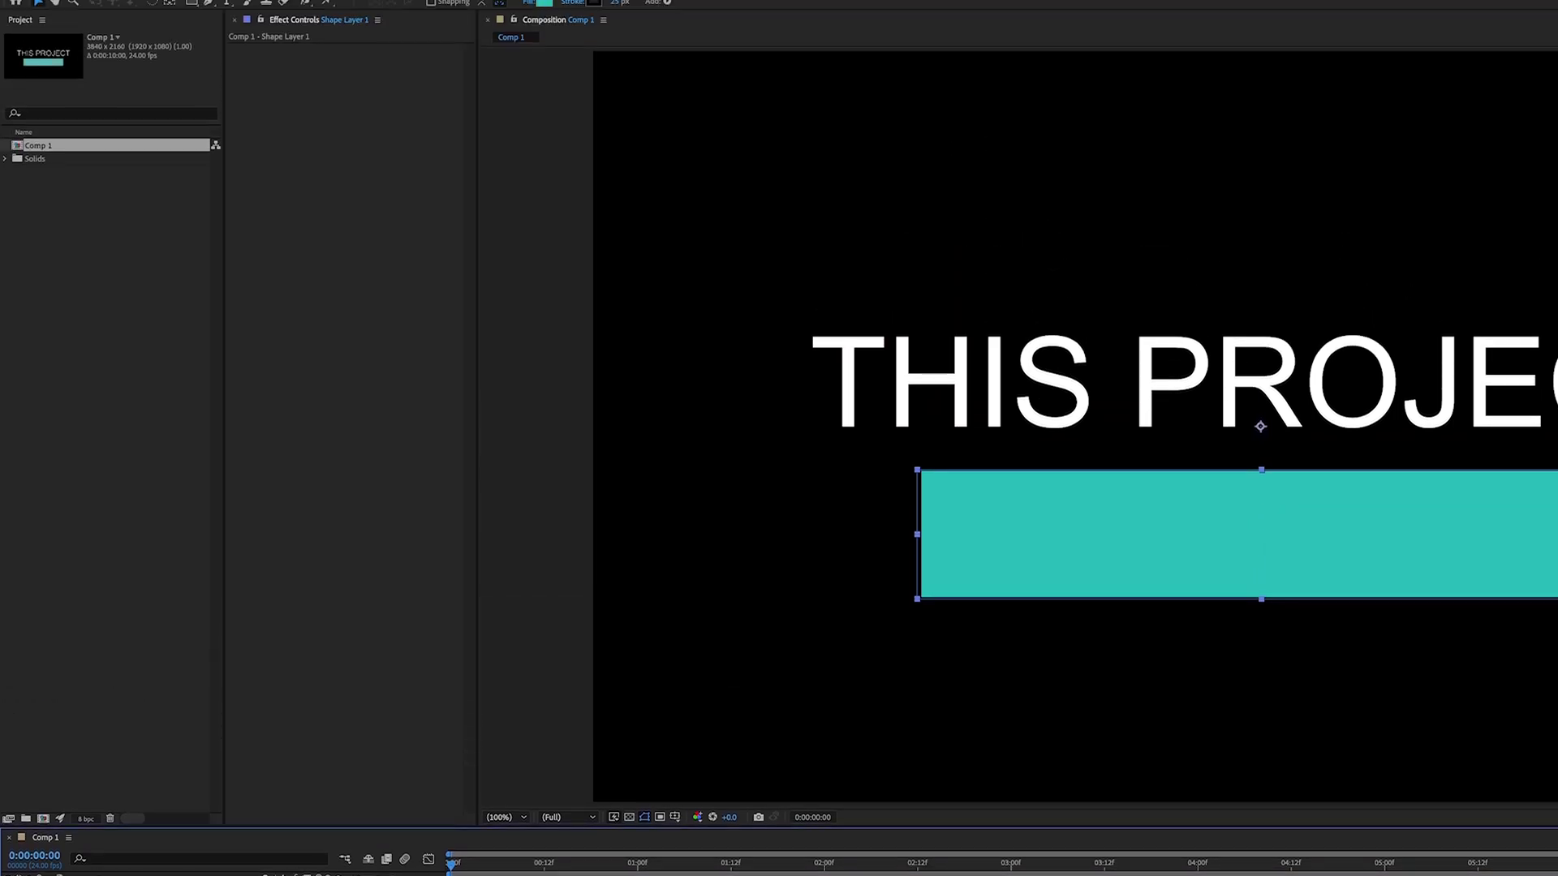
left_click(247, 6)
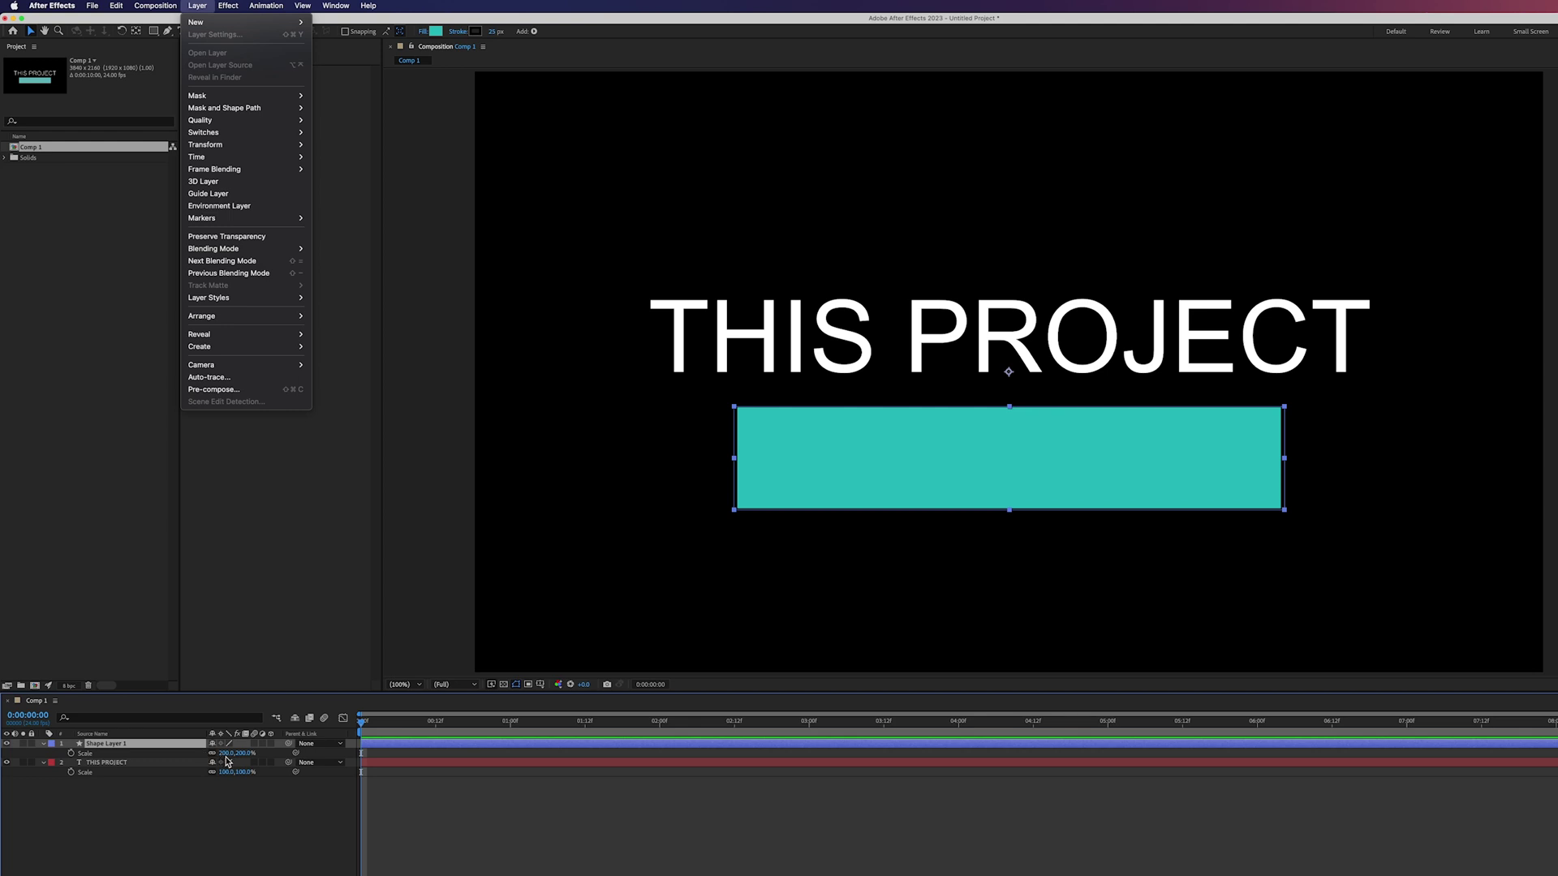
left_click(227, 753)
left_click_drag(227, 753, 893, 753)
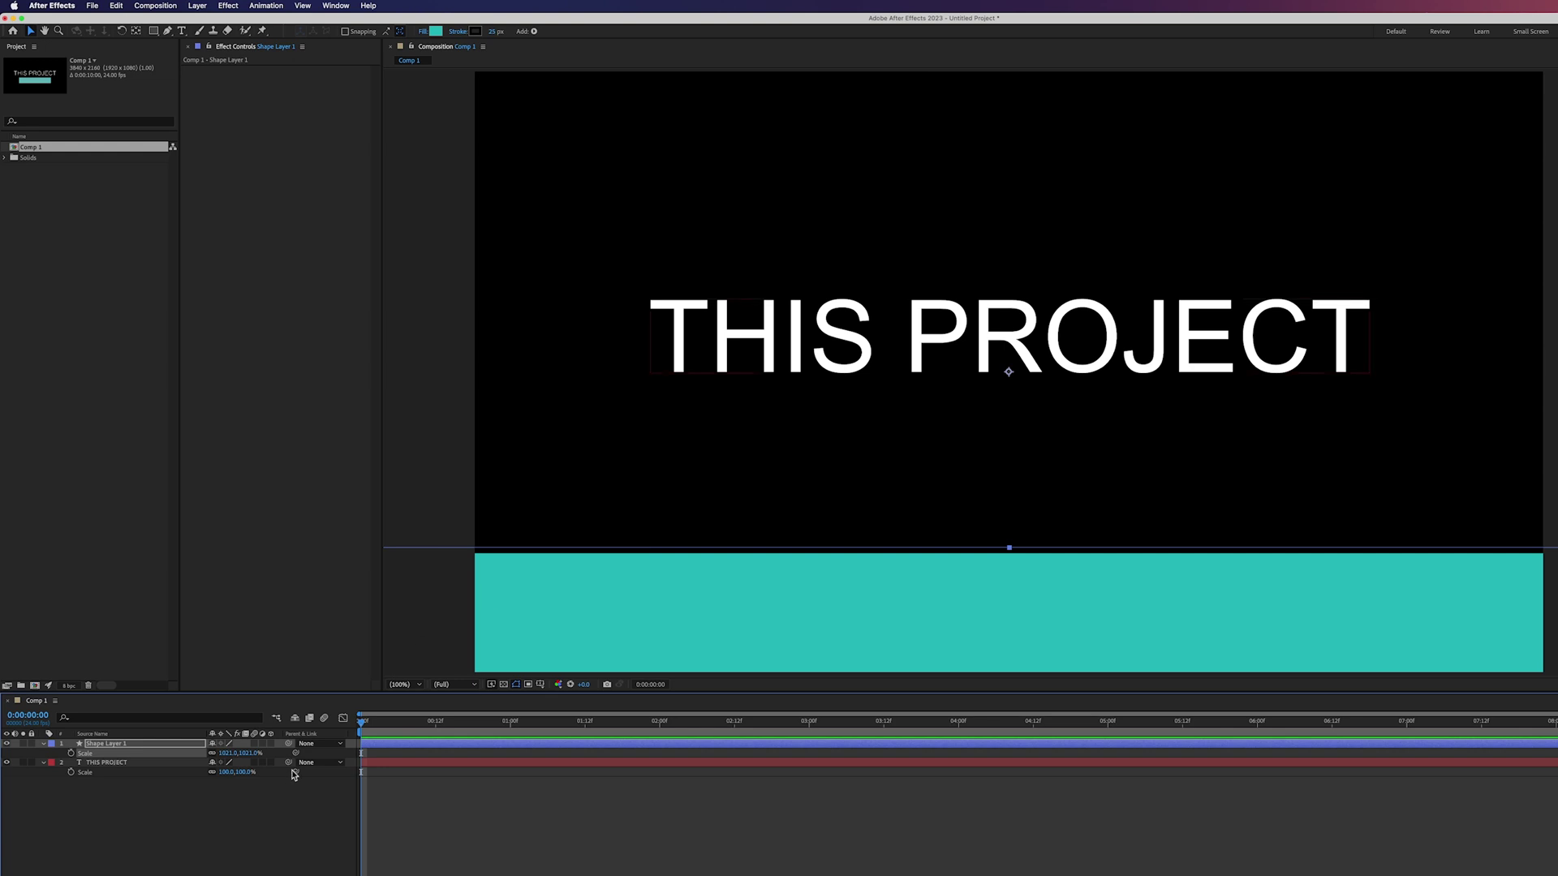
key("super+z")
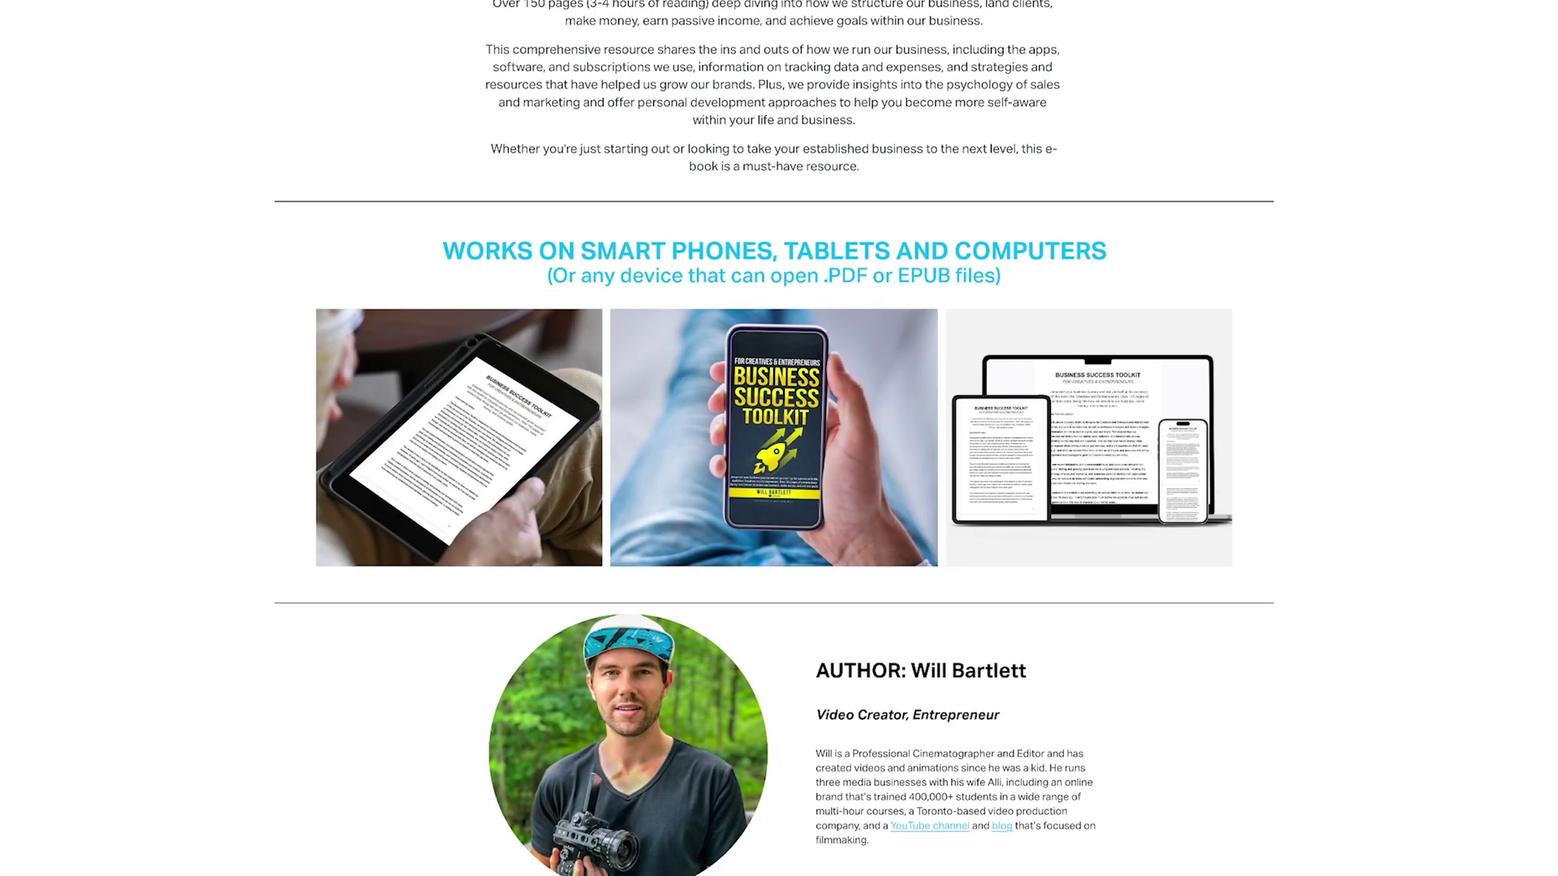
- Scroll down the Business Success Toolkit e-book page toward the price and purchase section
scroll(774, 438, "down", 9)
scroll(774, 438, "down", 5)
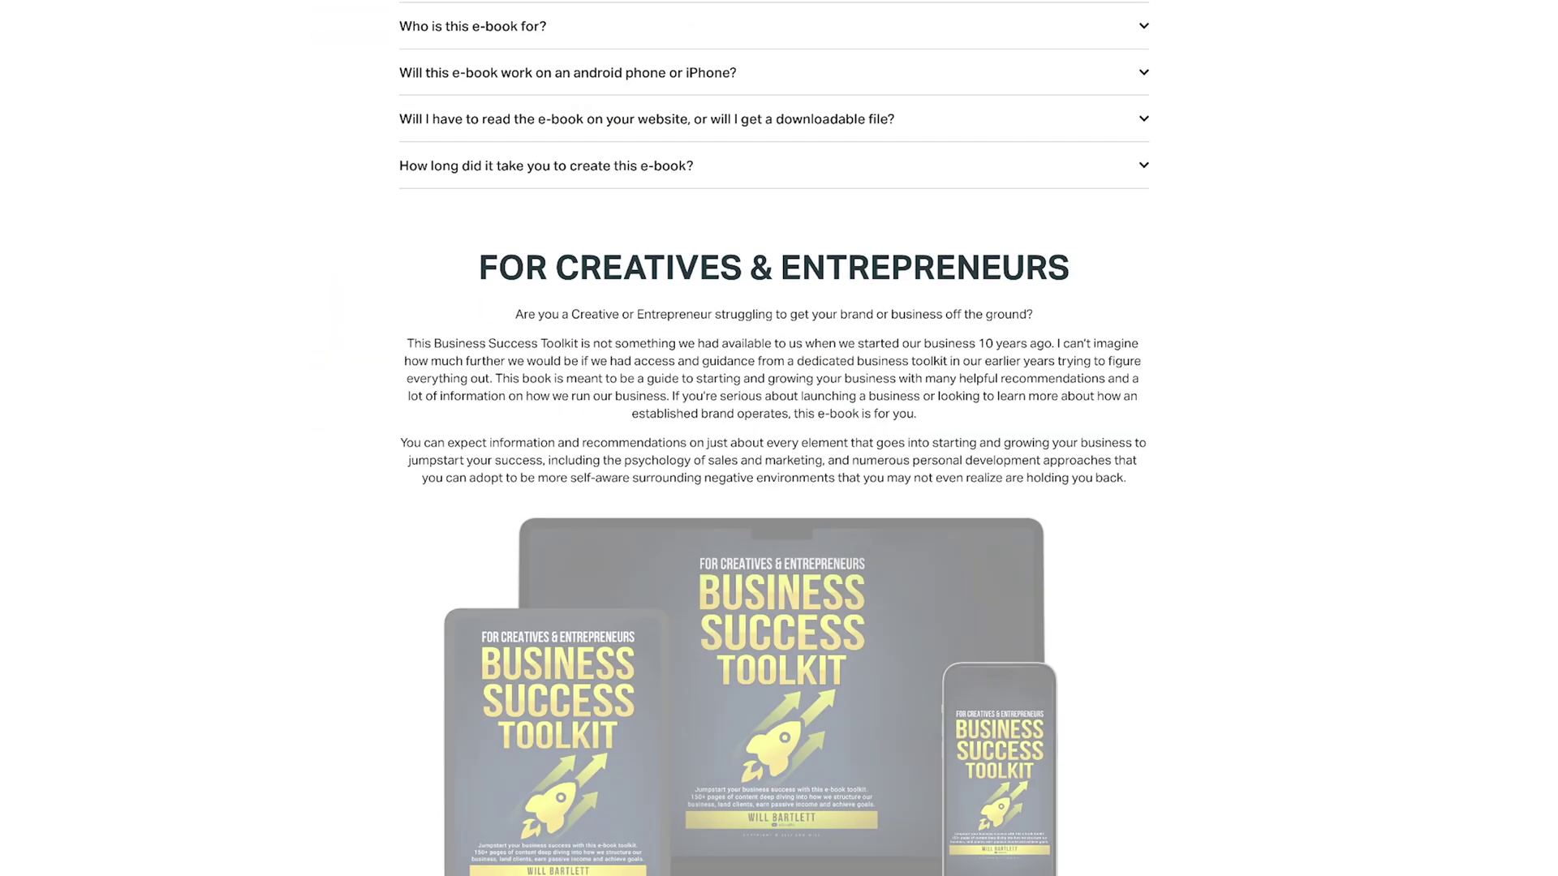
scroll(774, 438, "down", 1)
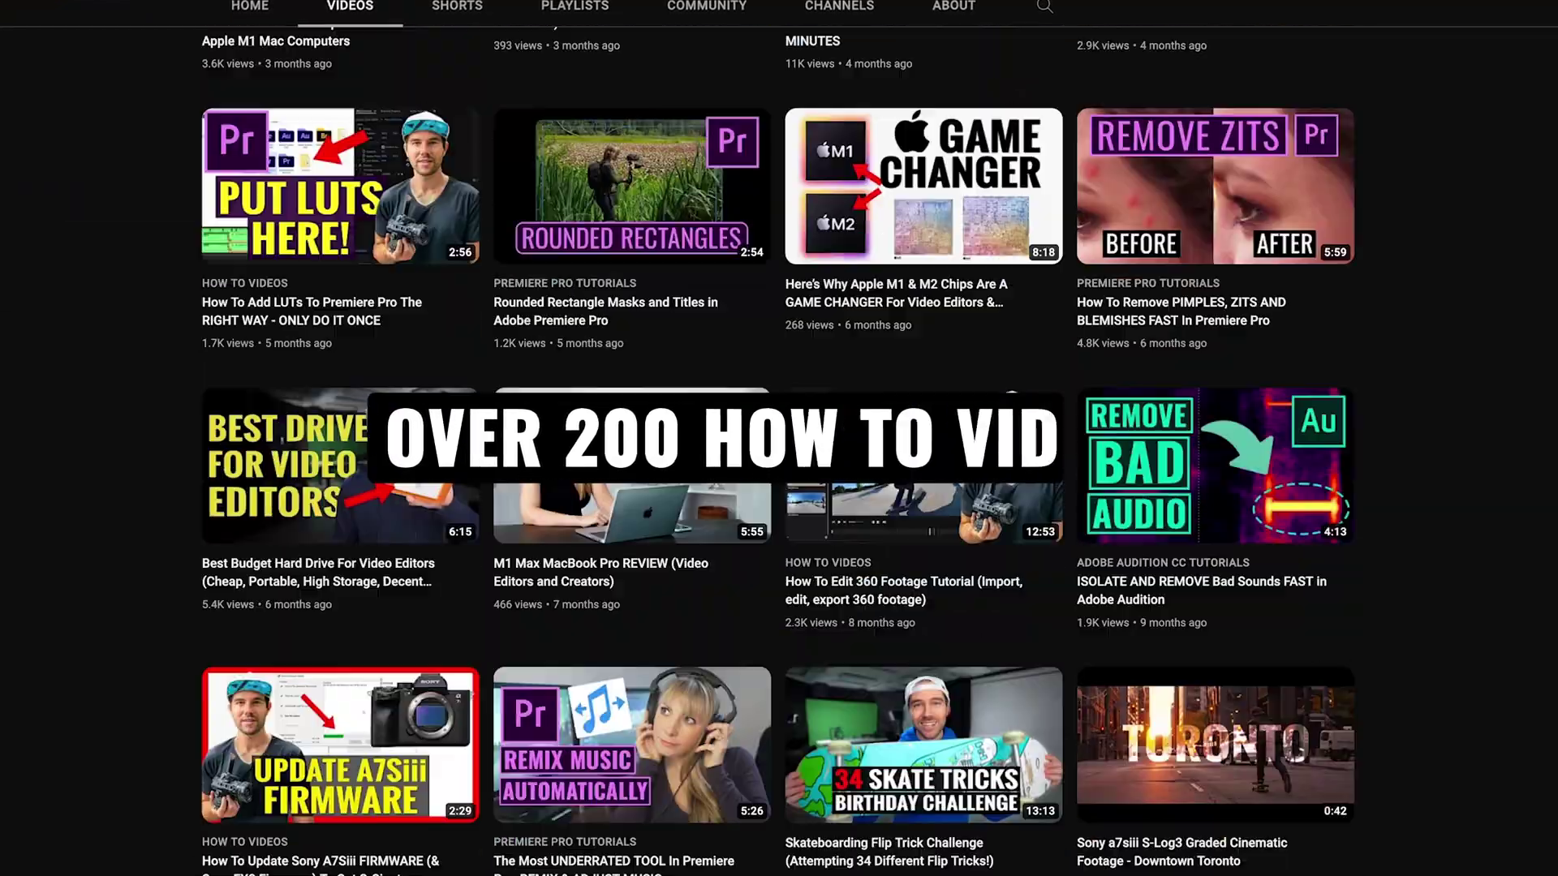
- Scroll further down the channel's Videos tab to older Premiere Pro, After Effects and DaVinci Resolve tutorials
scroll(779, 439, "down", 20)
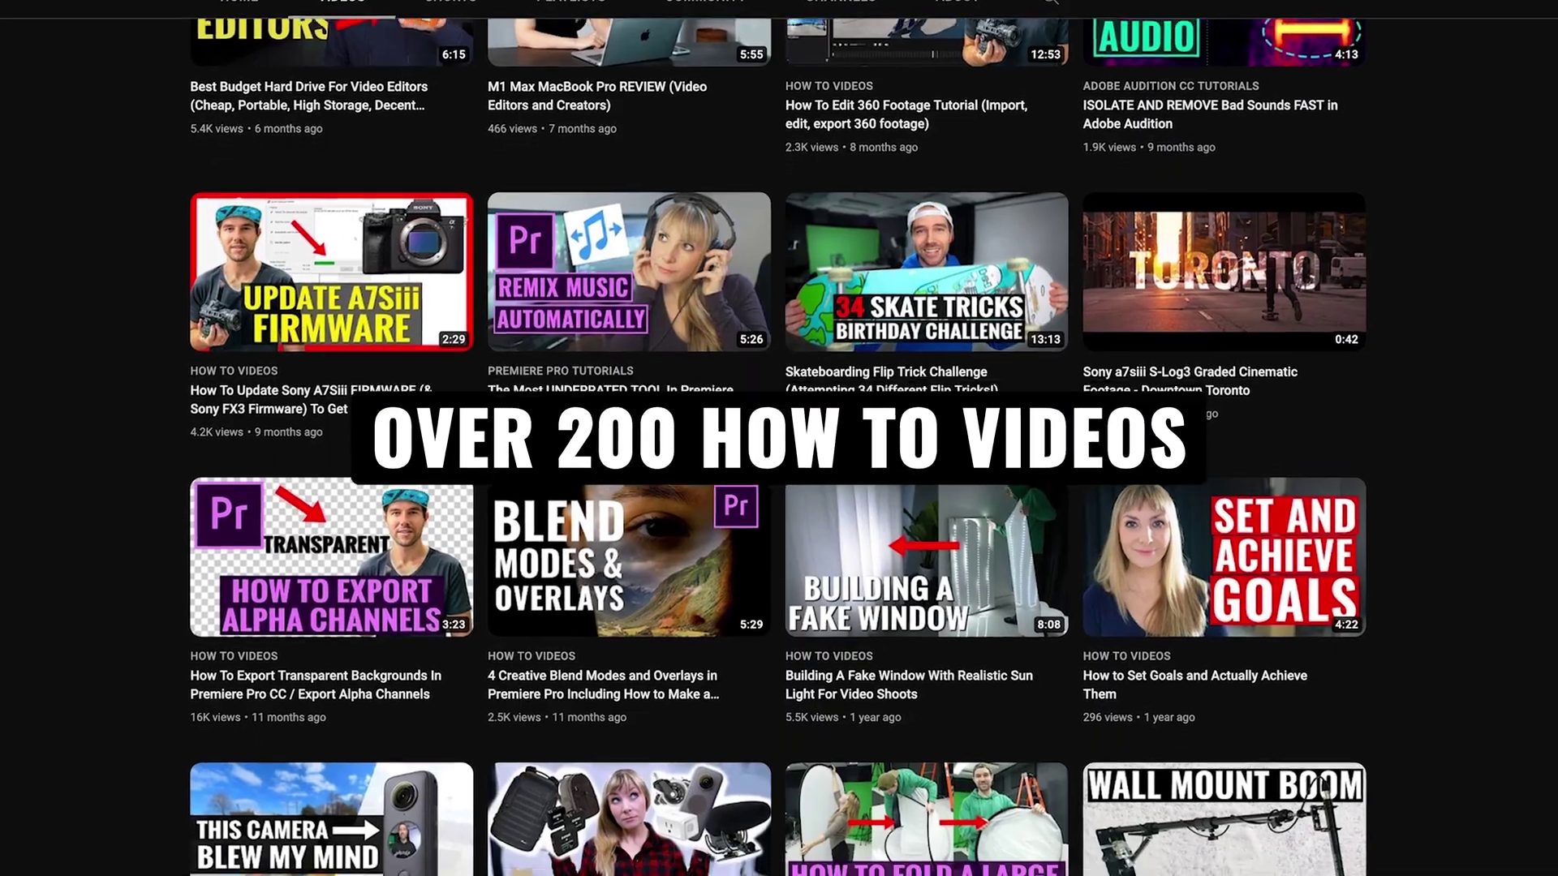
scroll(779, 438, "down", 10)
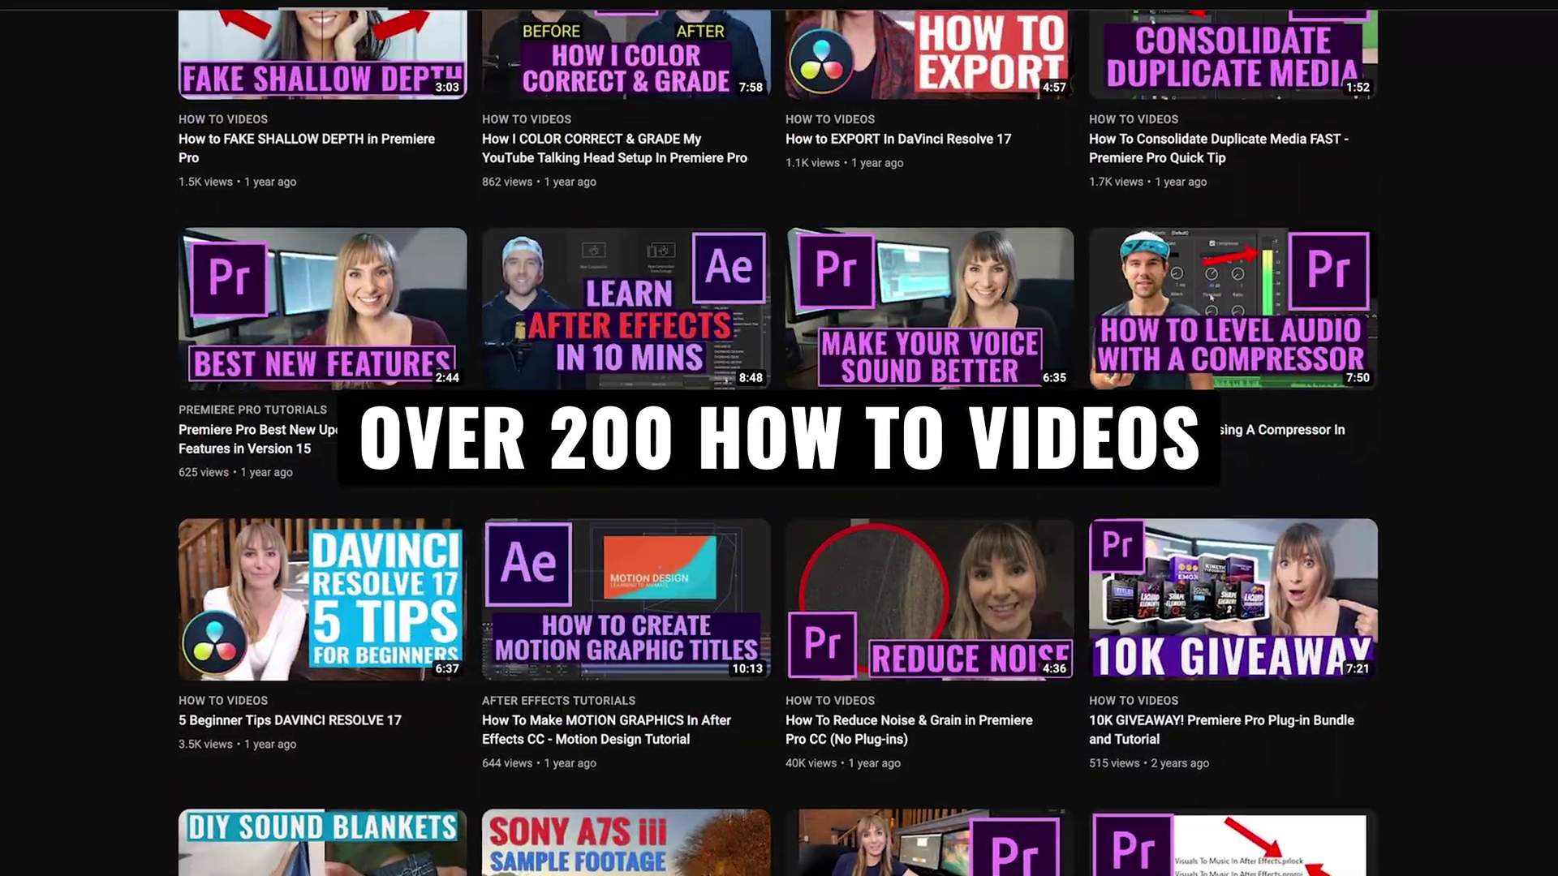
scroll(779, 438, "down", 20)
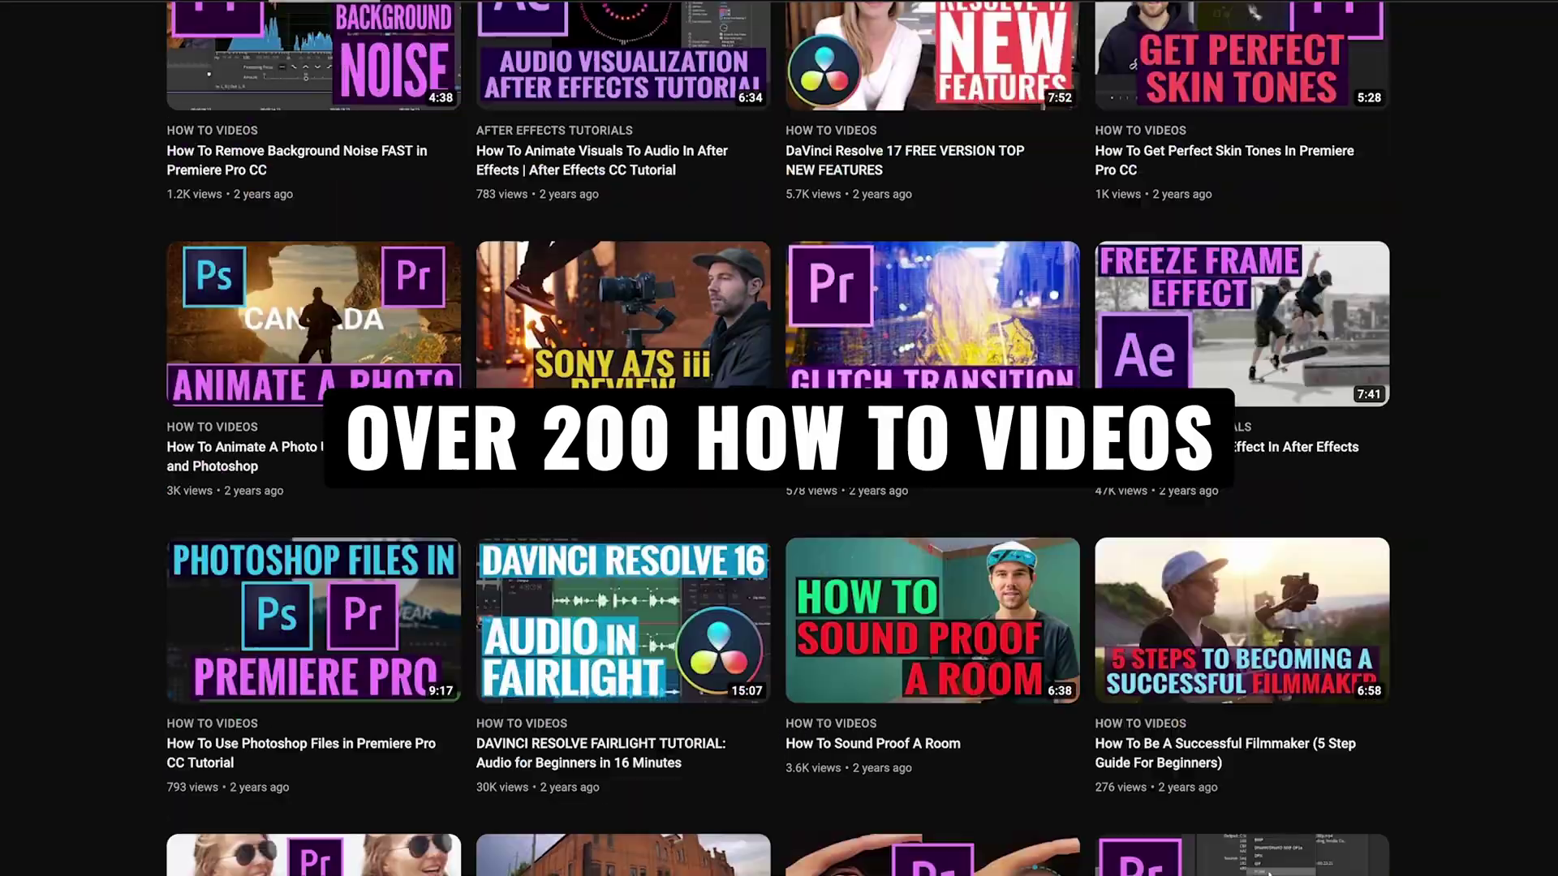